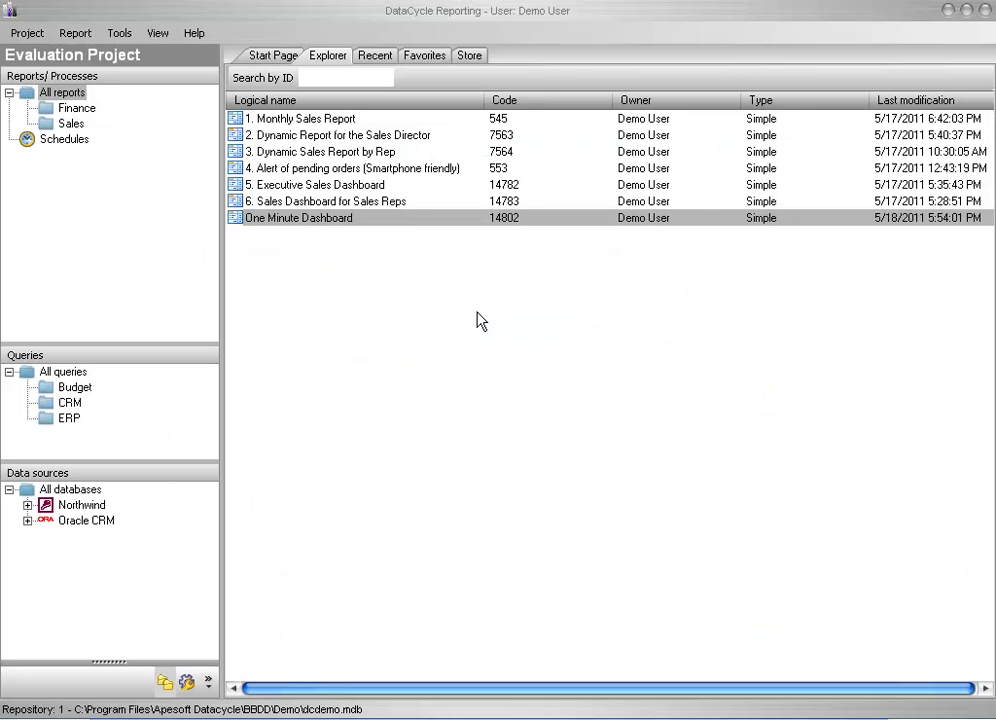
Edit the One Minute Dashboard report and open its Excel 2010 design
click(412, 222)
right_click(412, 222)
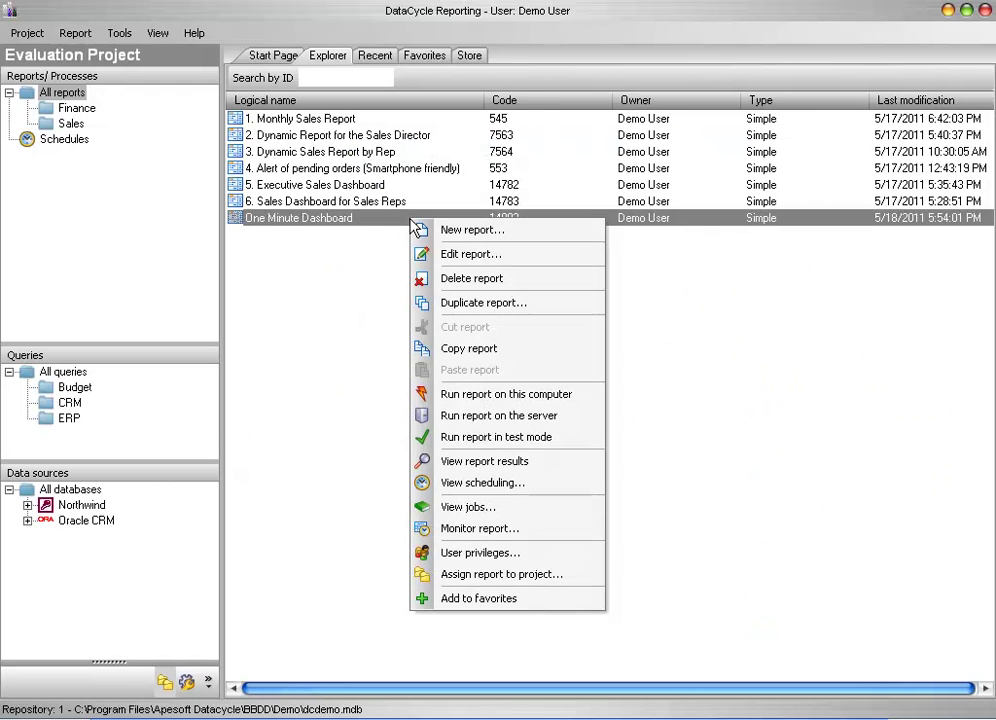
click(455, 258)
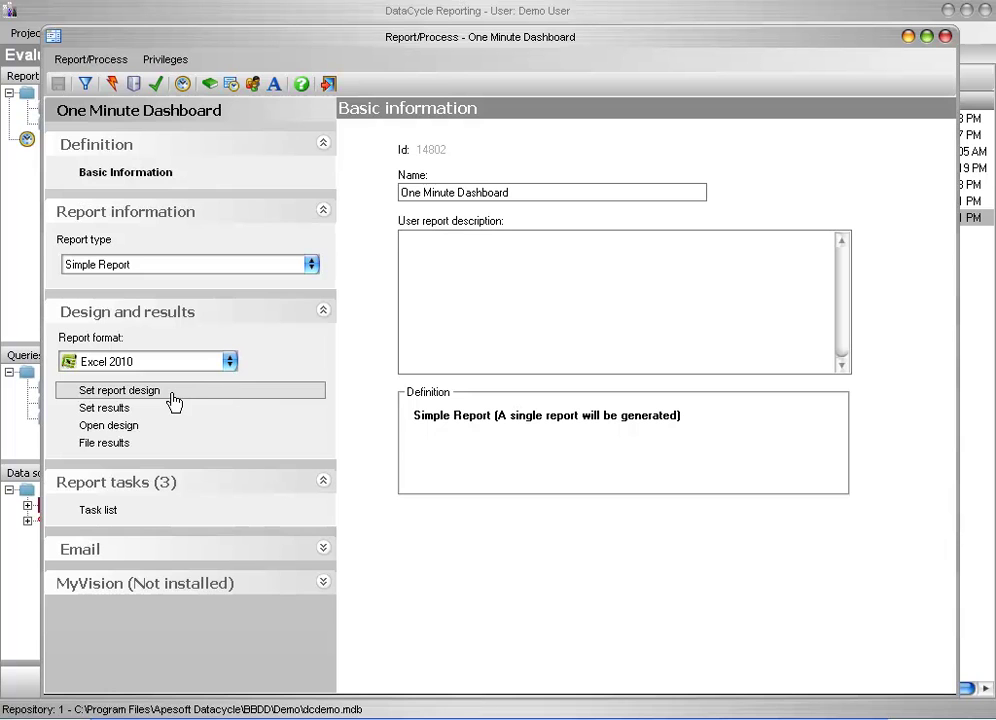
click(146, 428)
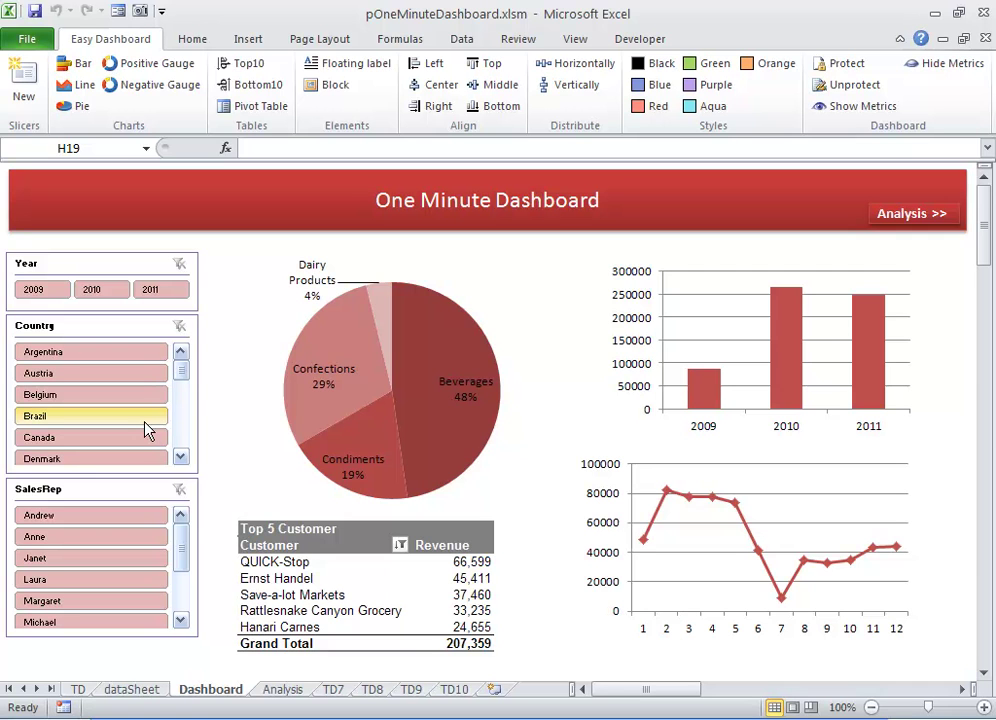
Shrink the Top 5 Customer table from its corner and shift it slightly left
click(287, 520)
click(289, 535)
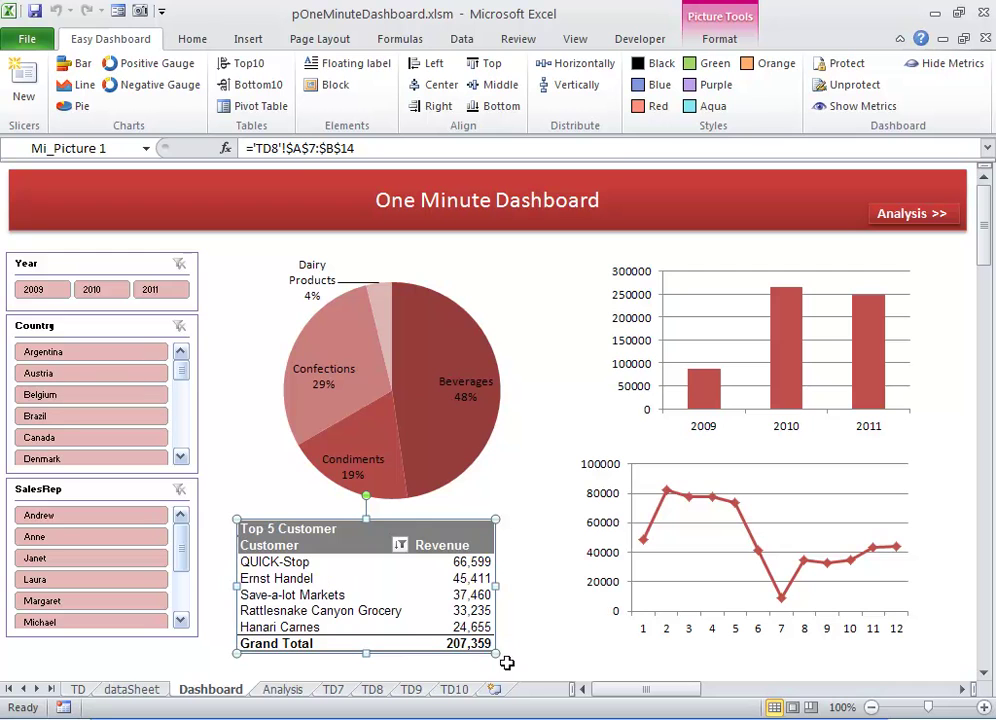
drag(494, 652, 446, 627)
drag(330, 540, 301, 538)
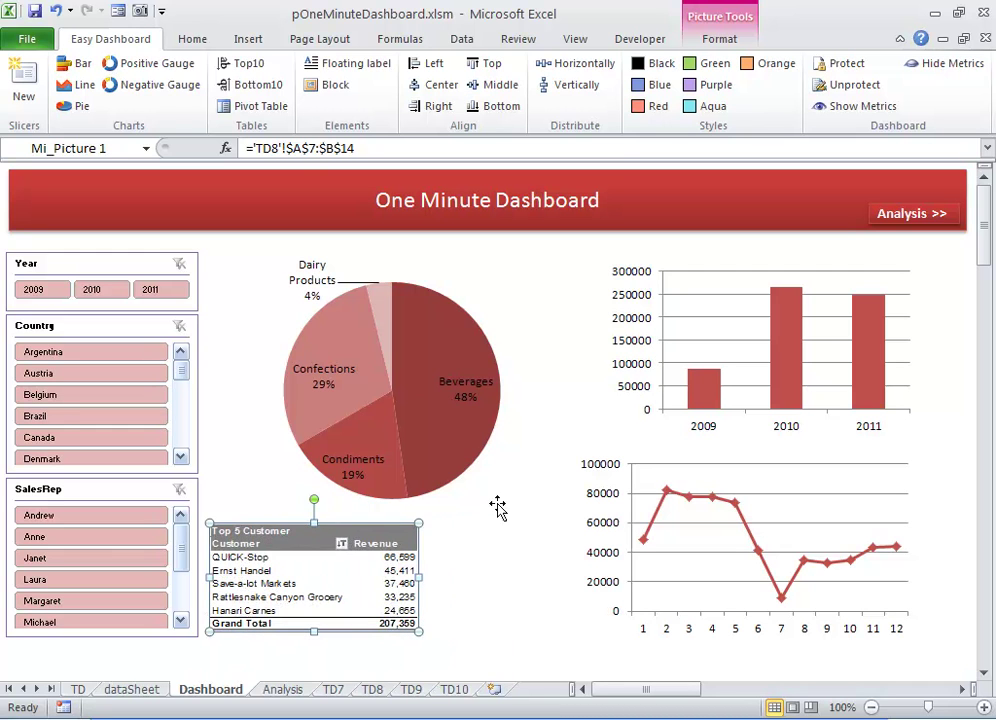
Narrow the monthly line chart from its left edge and nudge the yearly bar chart right
click(589, 506)
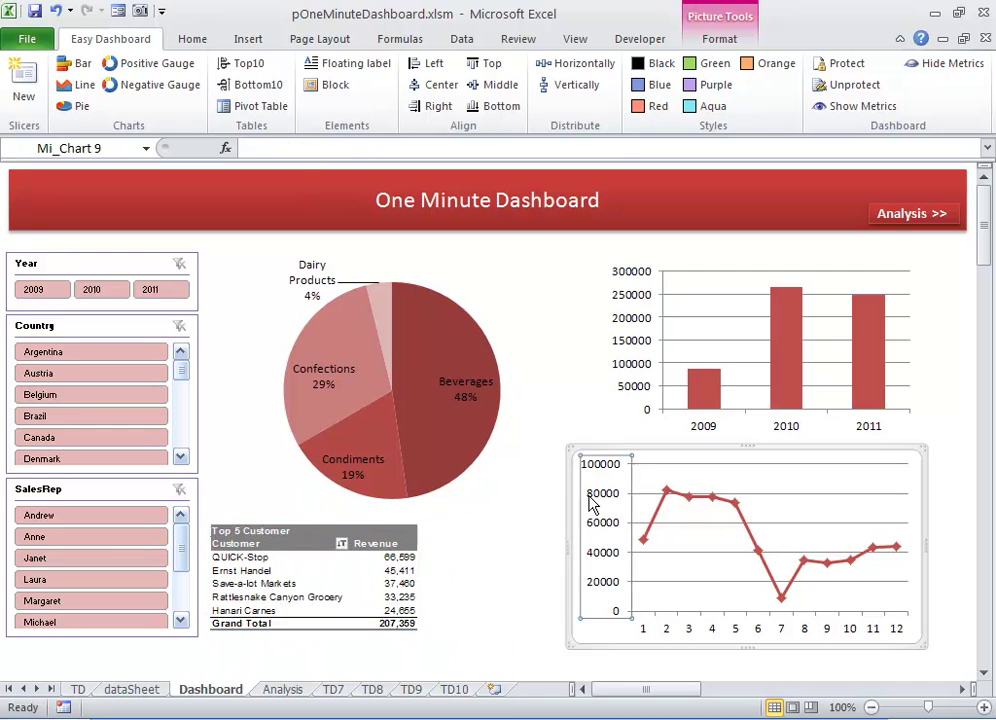
click(567, 543)
drag(567, 543, 618, 542)
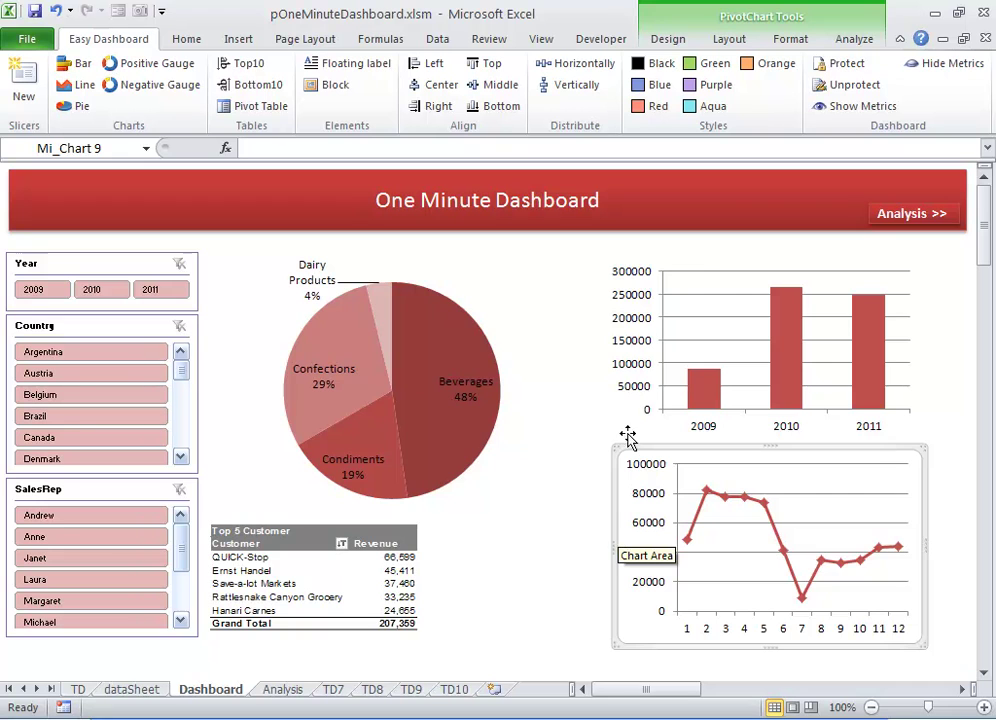
drag(711, 260, 724, 260)
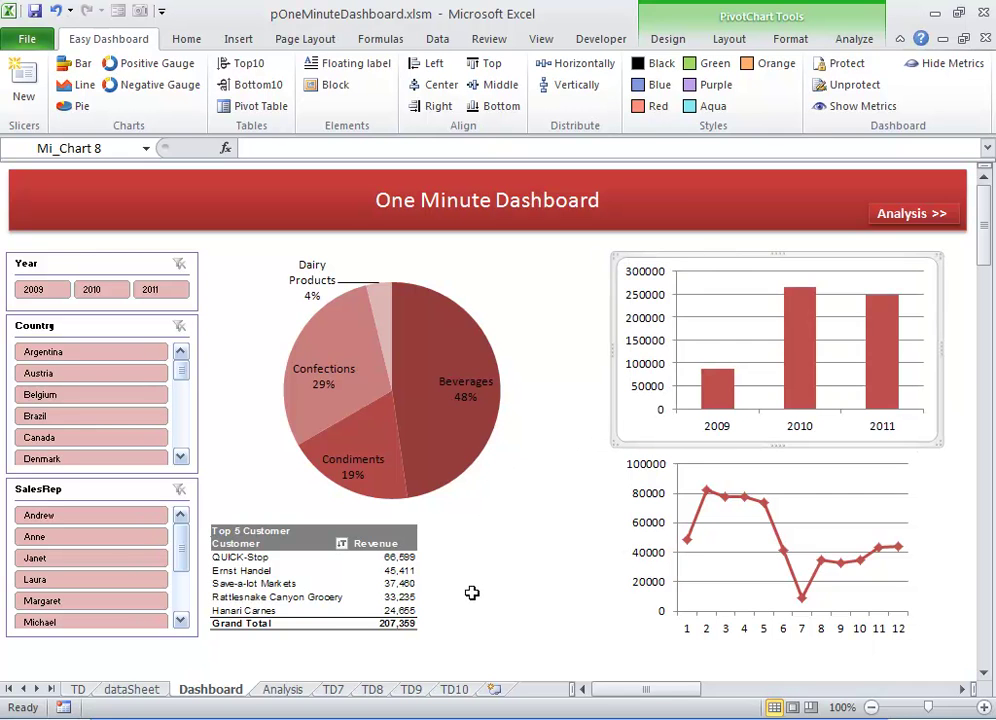
click(451, 536)
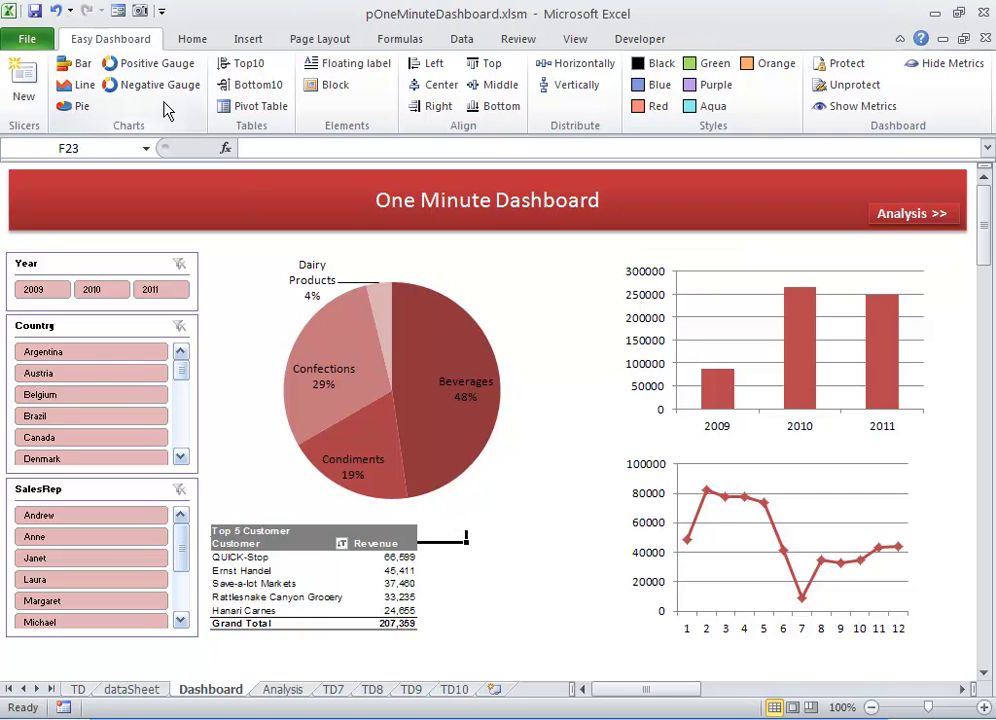
Create a new Easy Dashboard pivot table named YearSales
click(286, 105)
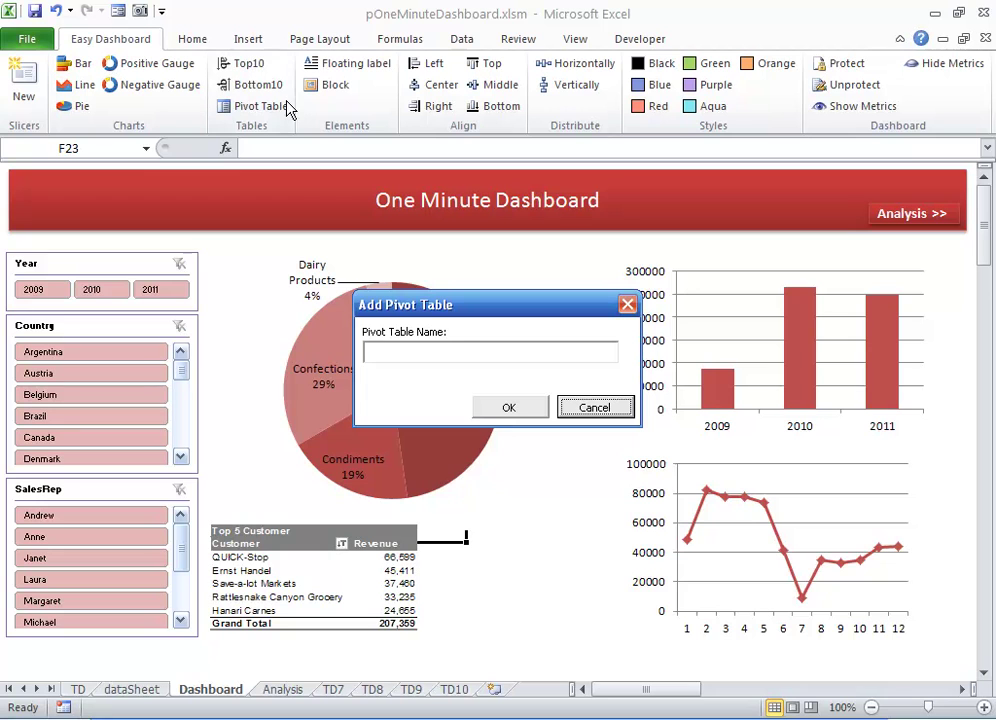
click(449, 345)
text(YEa)
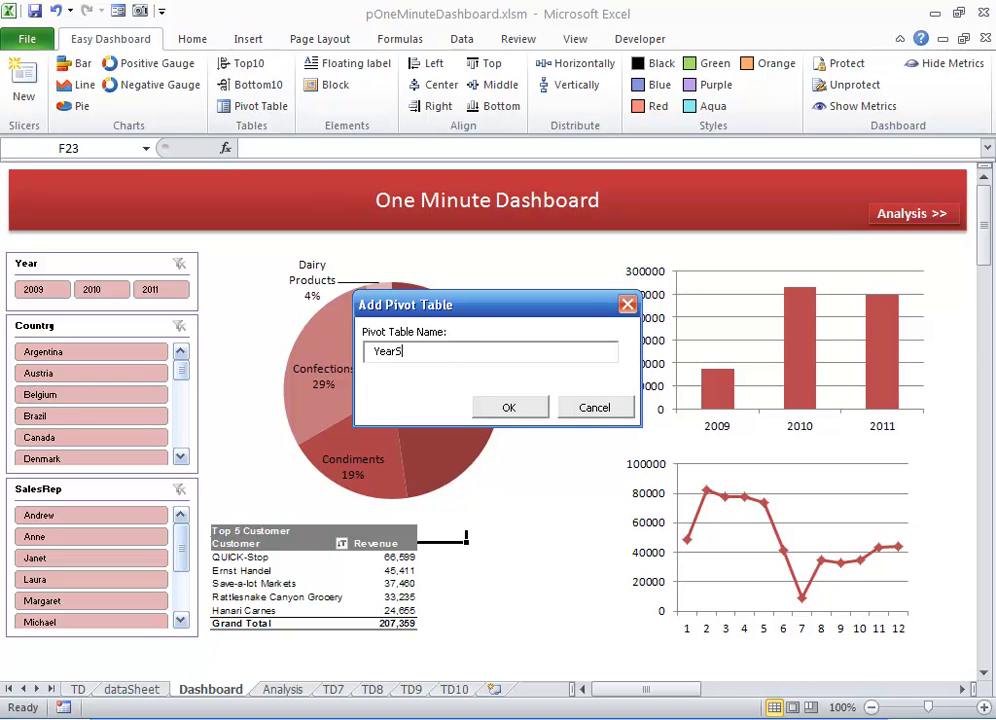
text(ales)
click(508, 407)
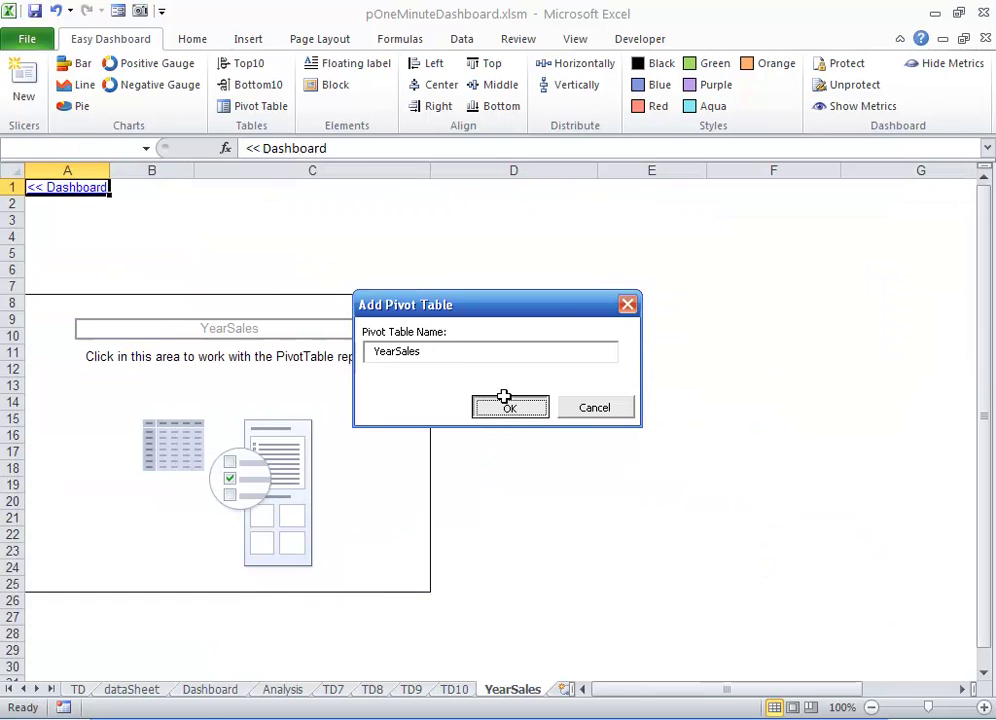
Put Year in the pivot rows with summed Revenue, then return to the Dashboard sheet
click(415, 400)
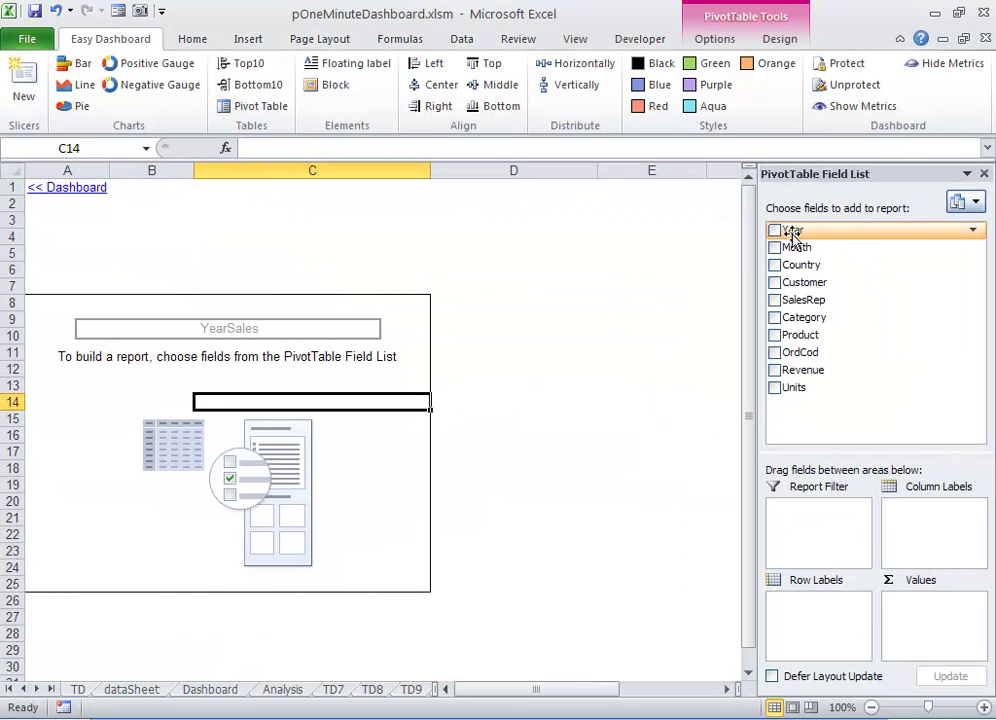
drag(785, 230, 812, 624)
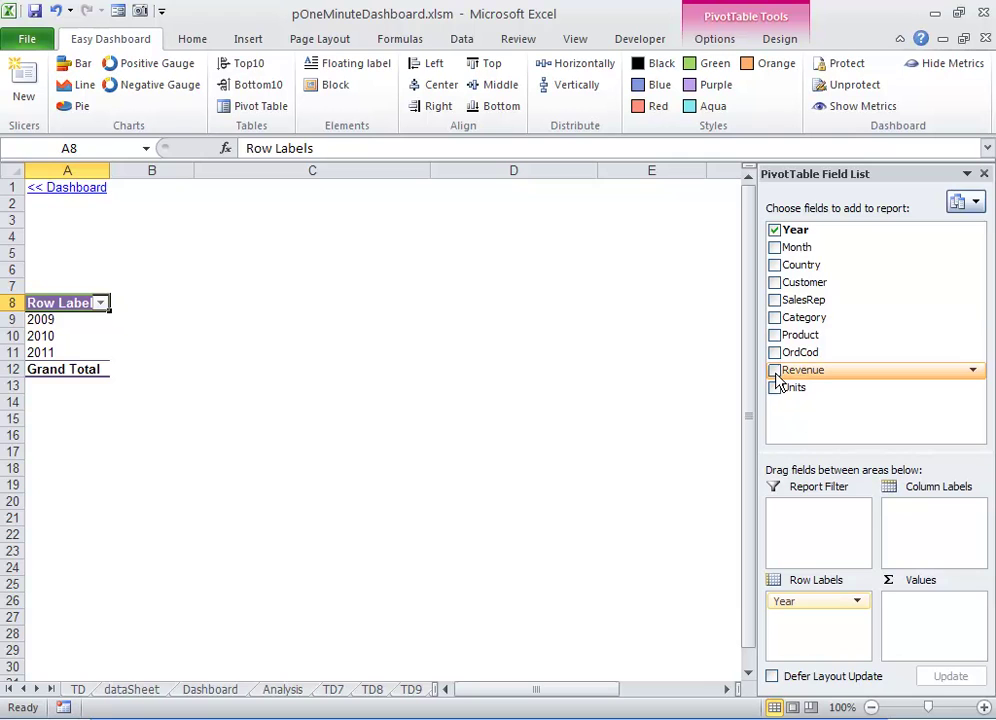
click(775, 371)
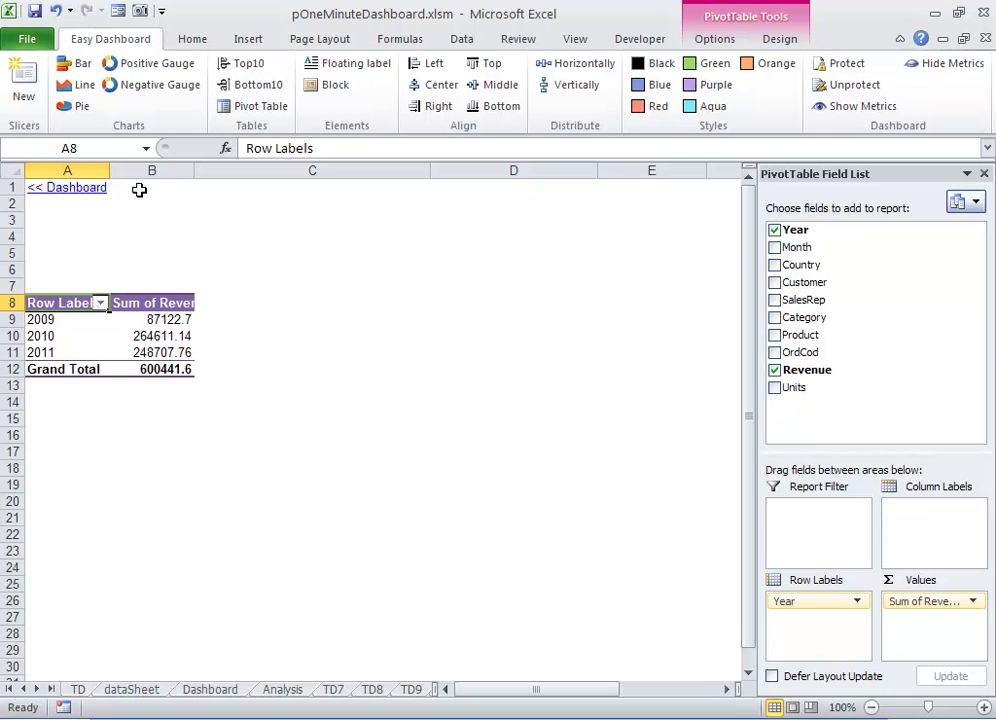
click(90, 188)
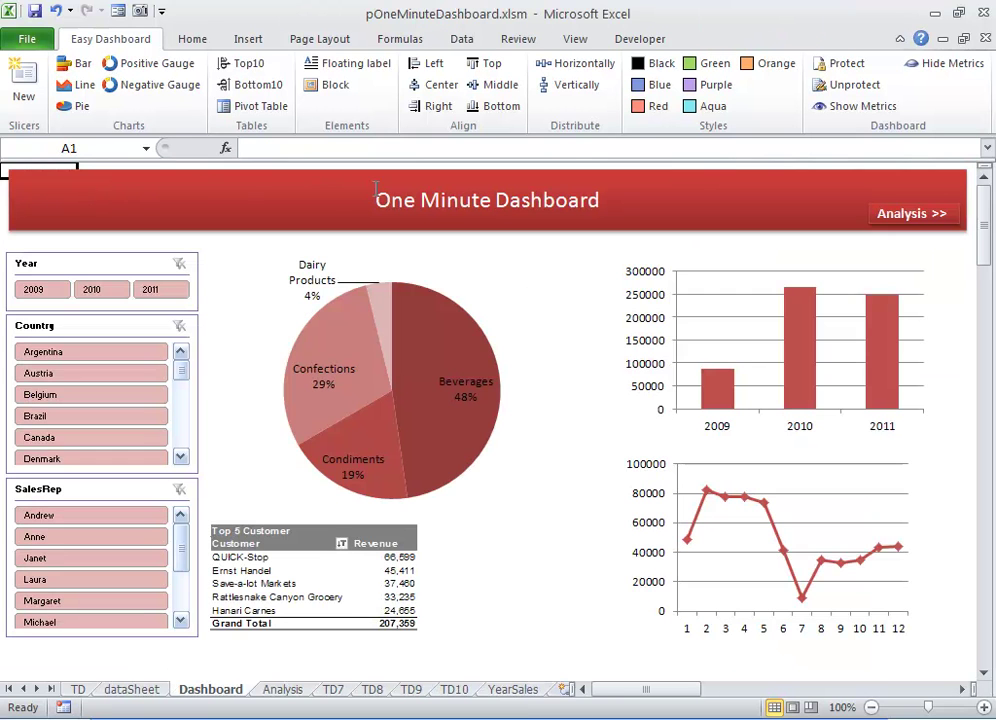
Add a 2010 Sales metric linked to the YearSales pivot's 2010 revenue total
click(837, 108)
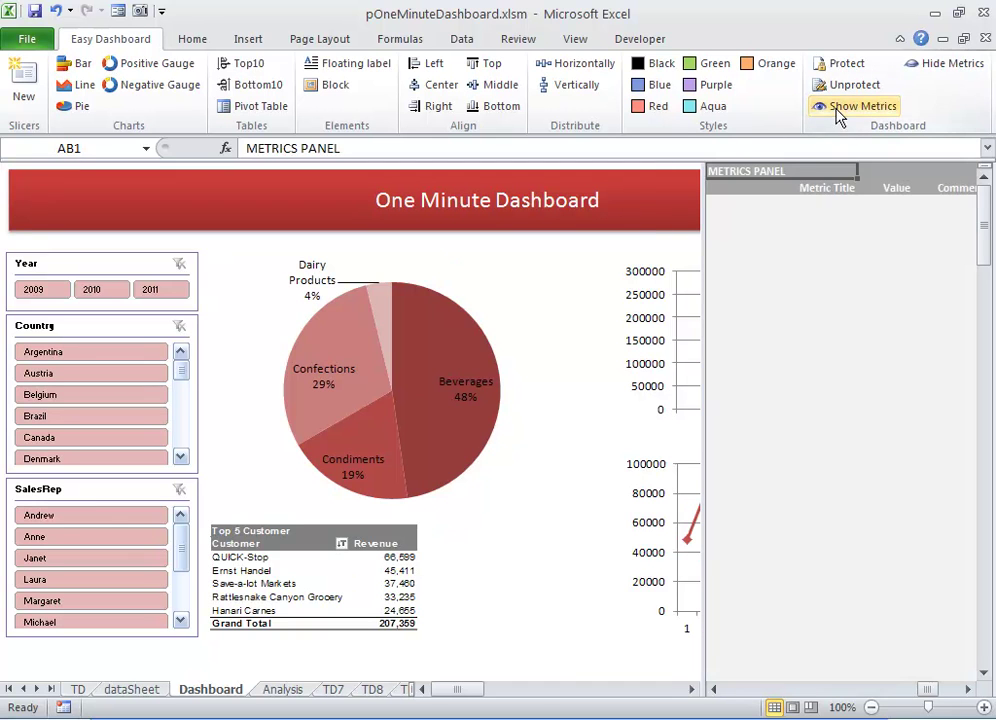
click(820, 202)
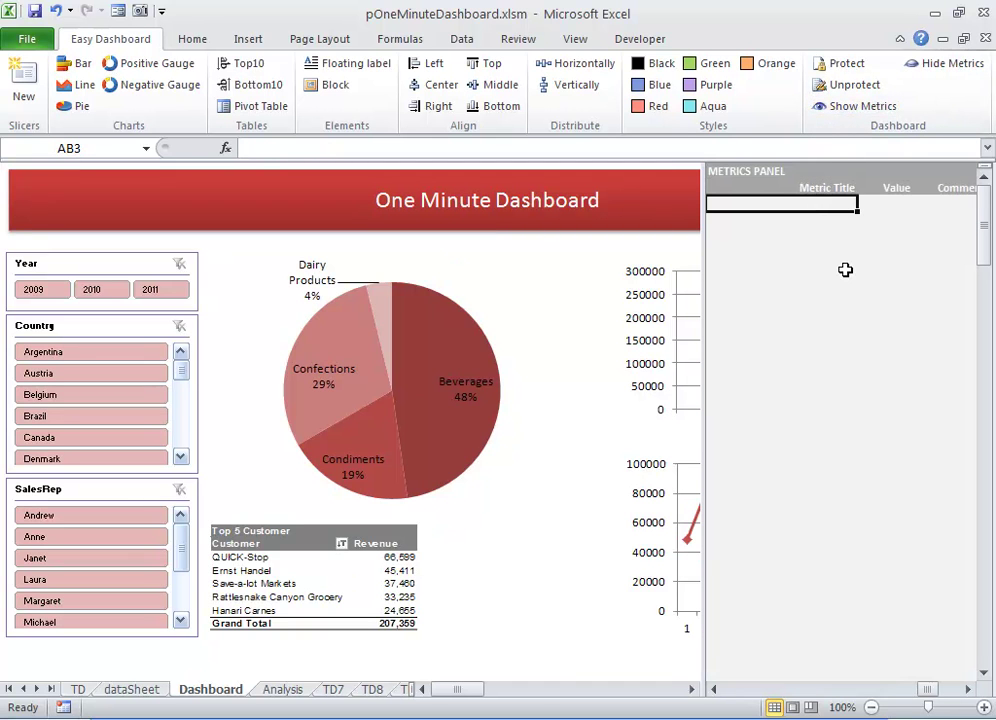
text(2010 Sales)
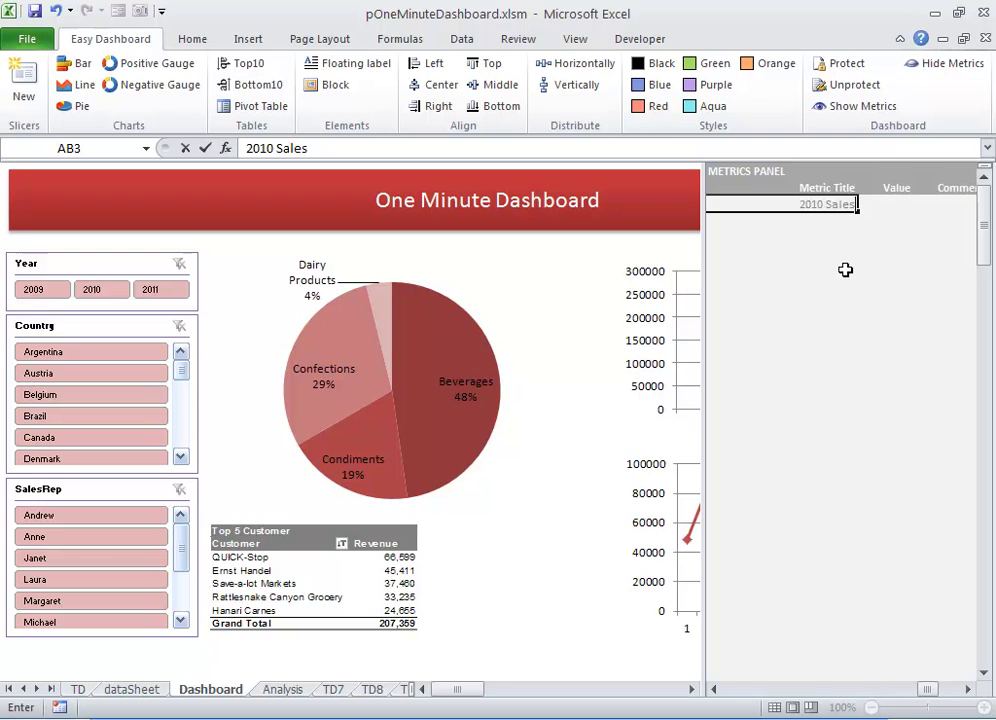
key(Tab)
text(=)
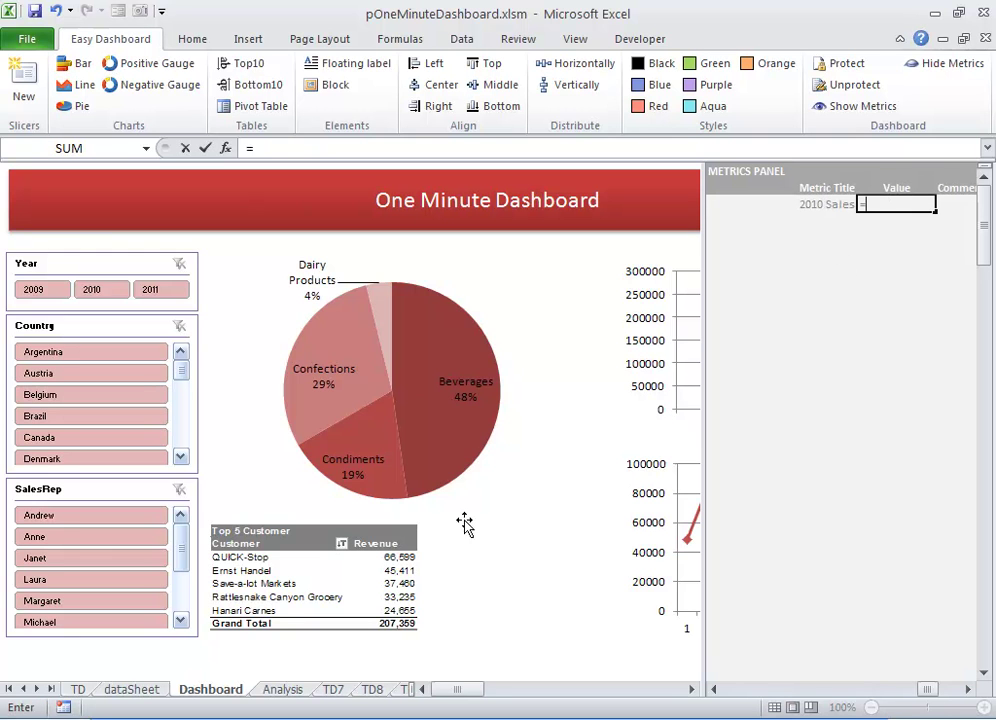
right_click(50, 689)
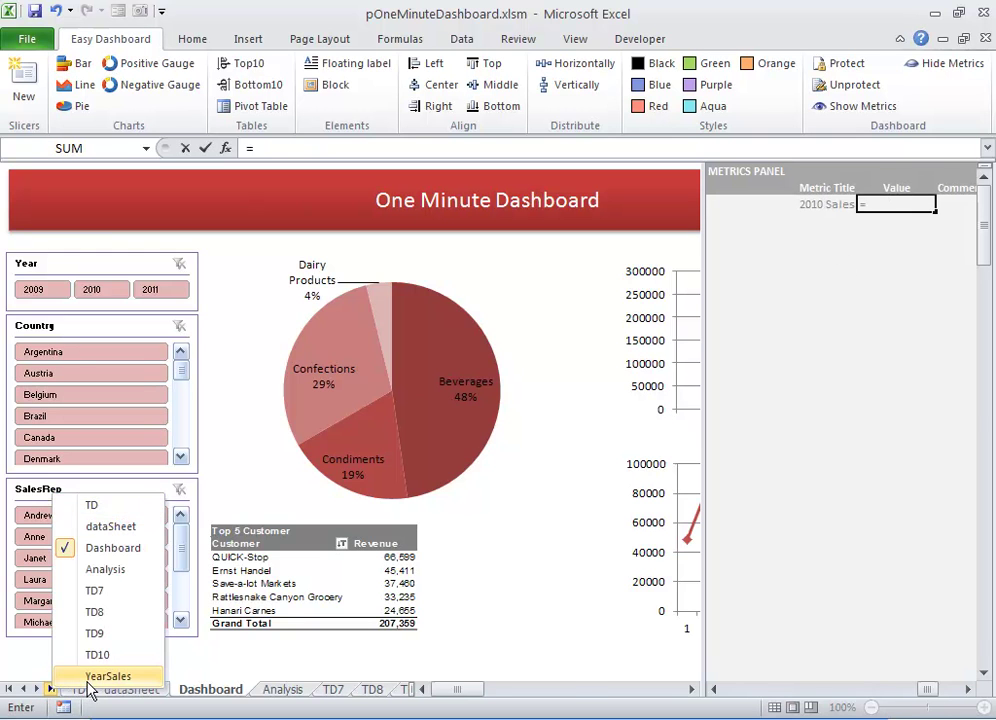
click(104, 676)
click(127, 336)
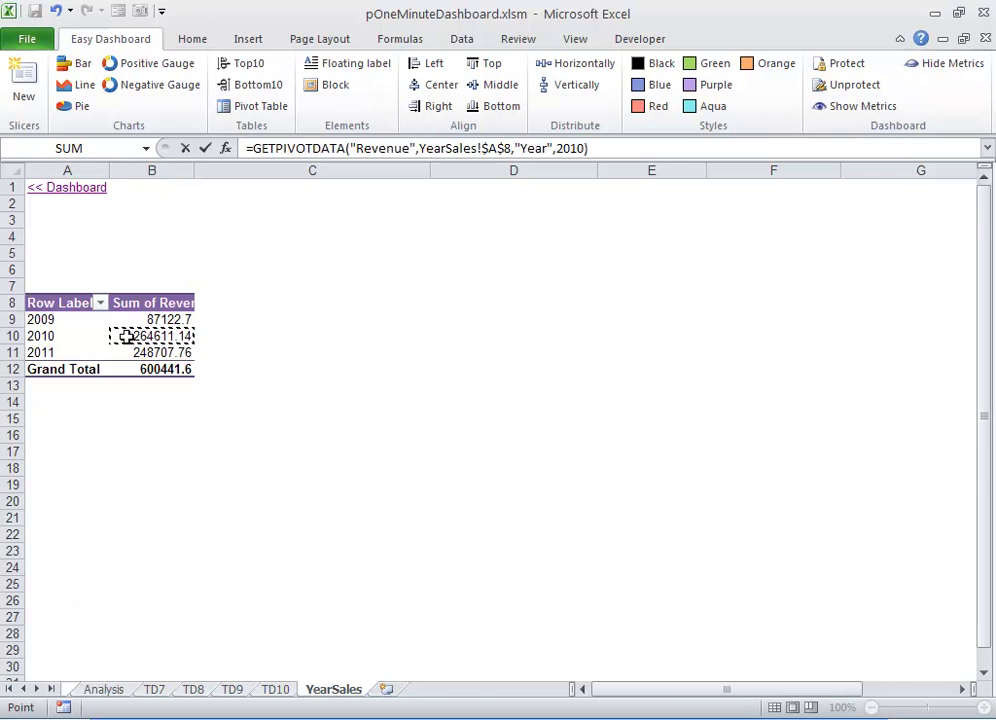
key(Return)
Add a 2011 Sales metric linked to the YearSales pivot's 2011 revenue total
click(820, 218)
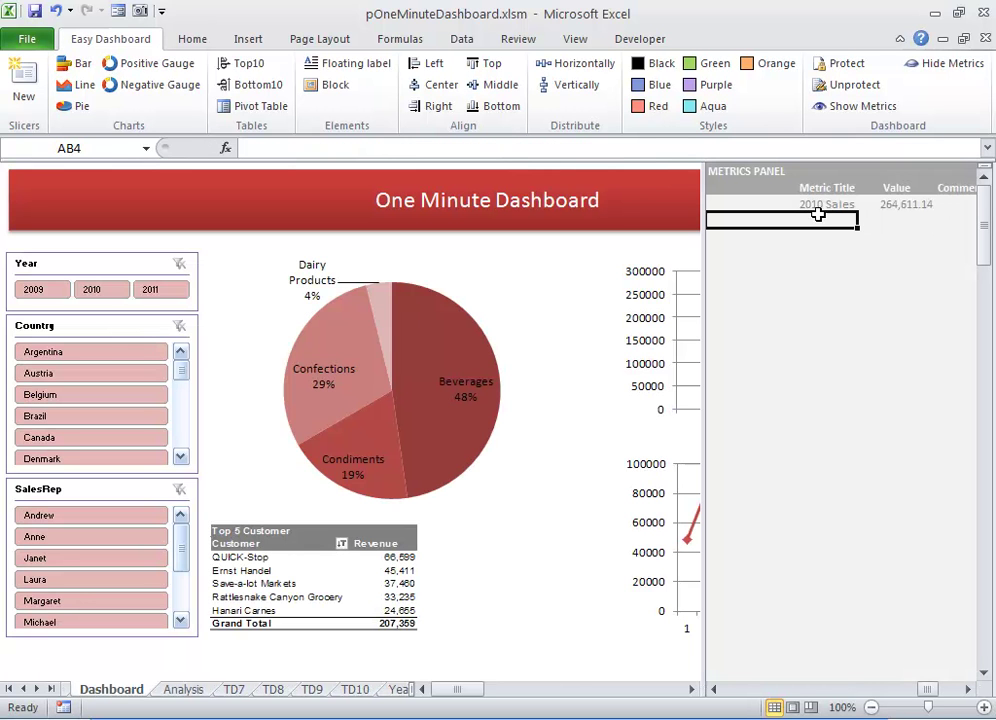
text(2011 Sa)
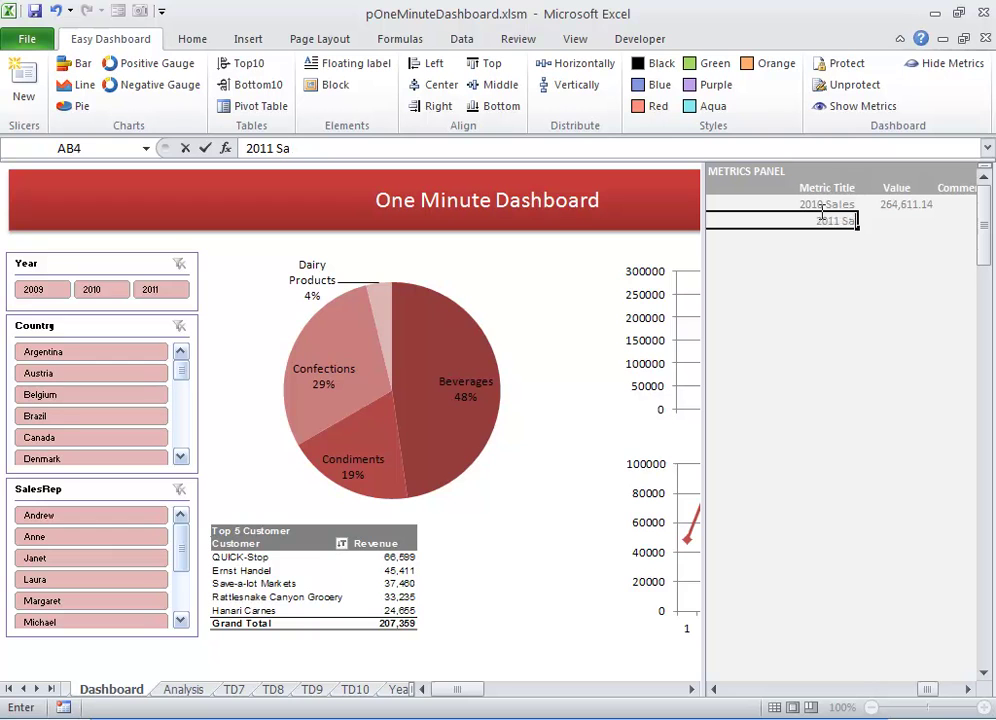
text(les)
key(Tab)
text(=)
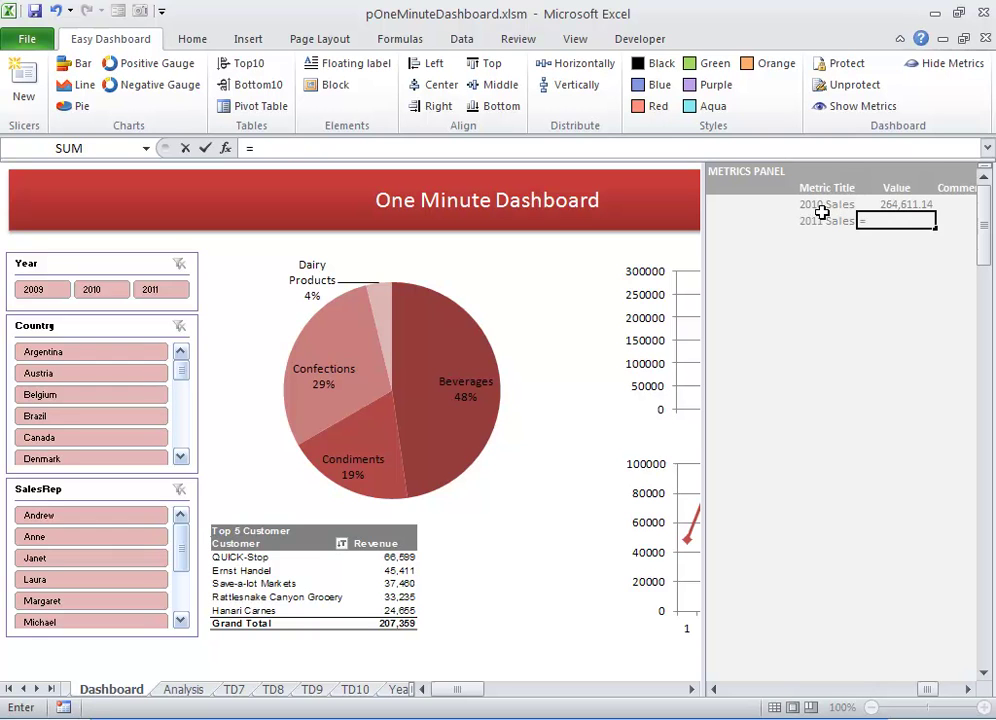
right_click(50, 690)
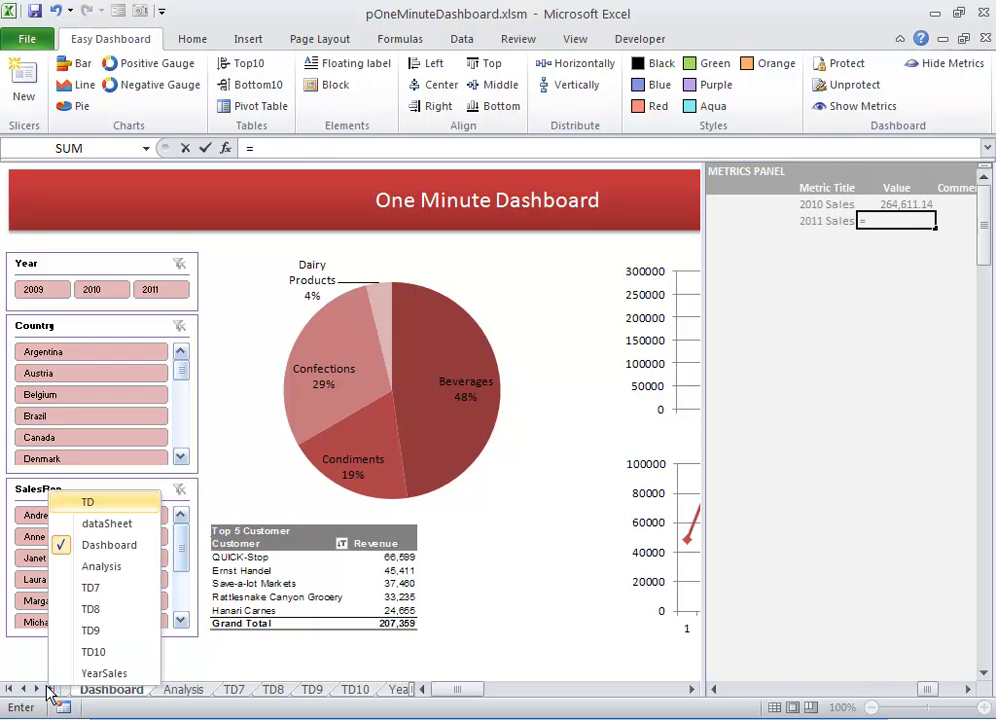
click(95, 673)
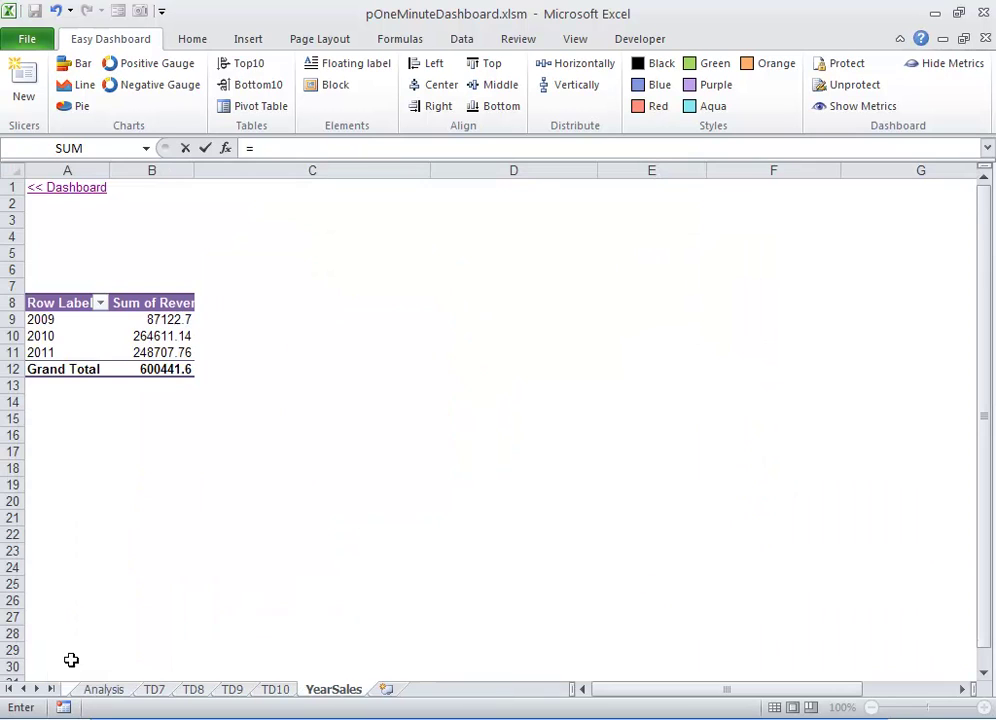
click(128, 358)
key(Return)
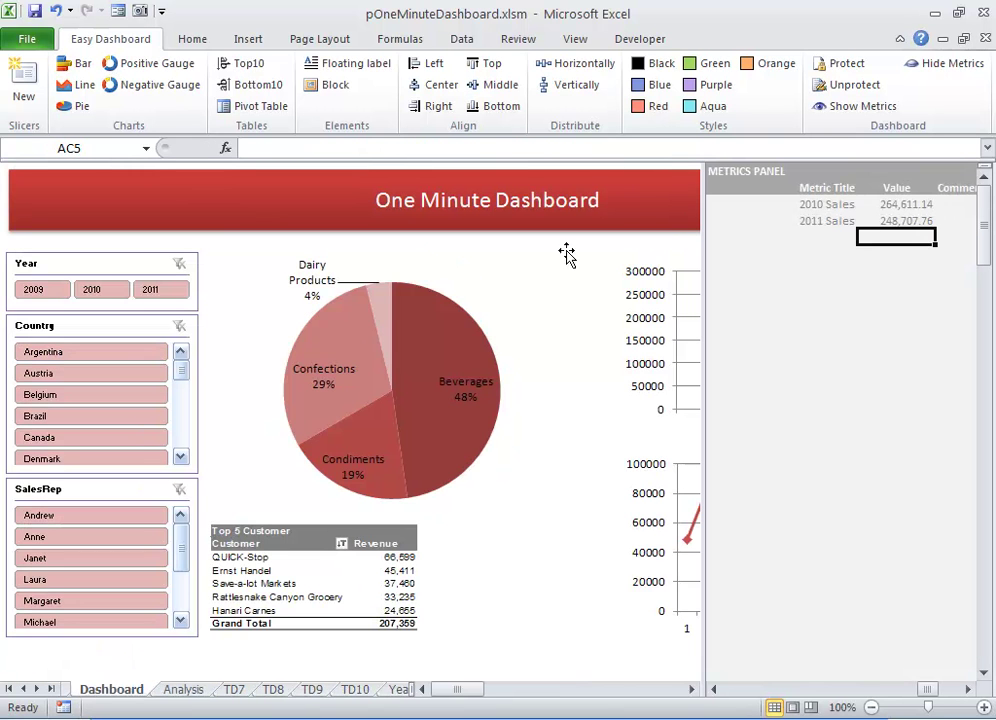
Add a 2011 Growth metric computed as 2011 Sales divided by 2010 Sales
text(2011)
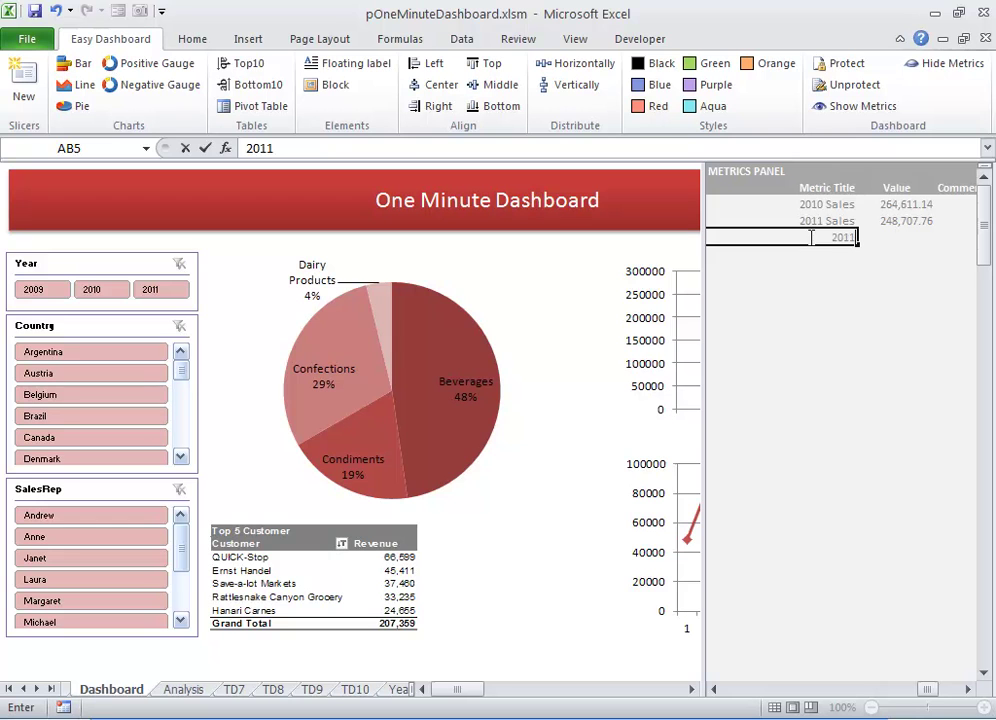
text( Growth)
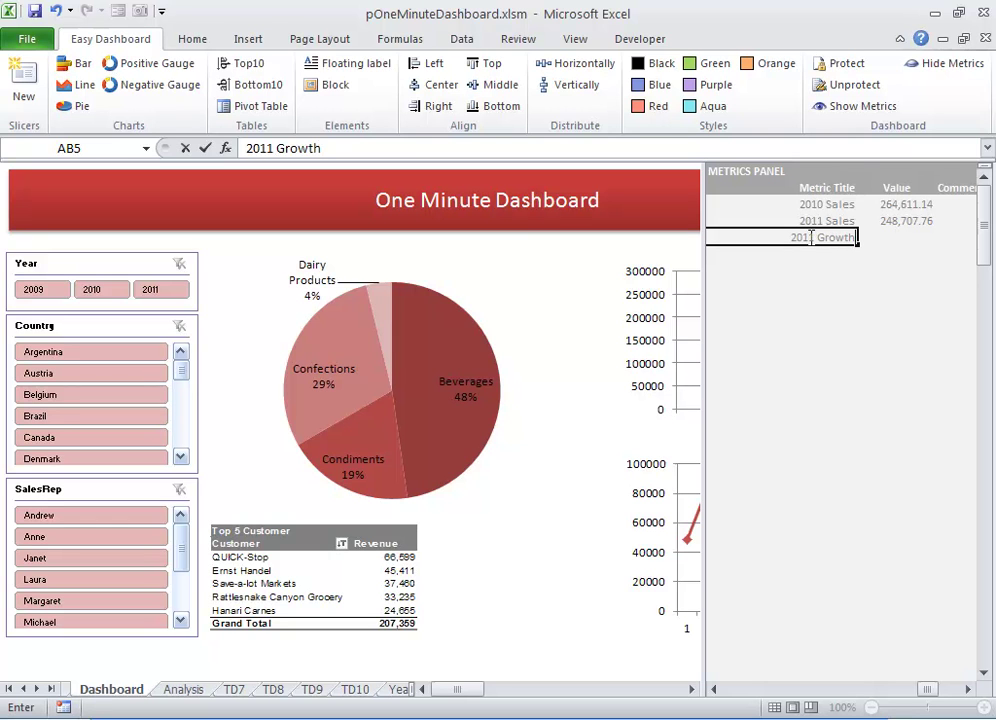
key(Tab)
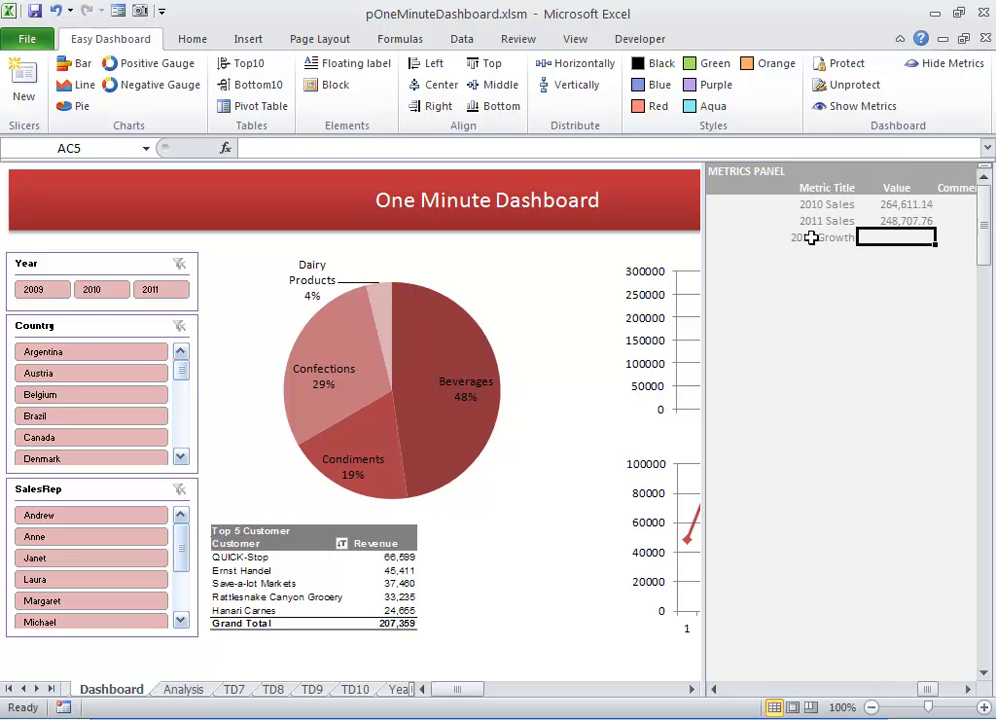
text(=)
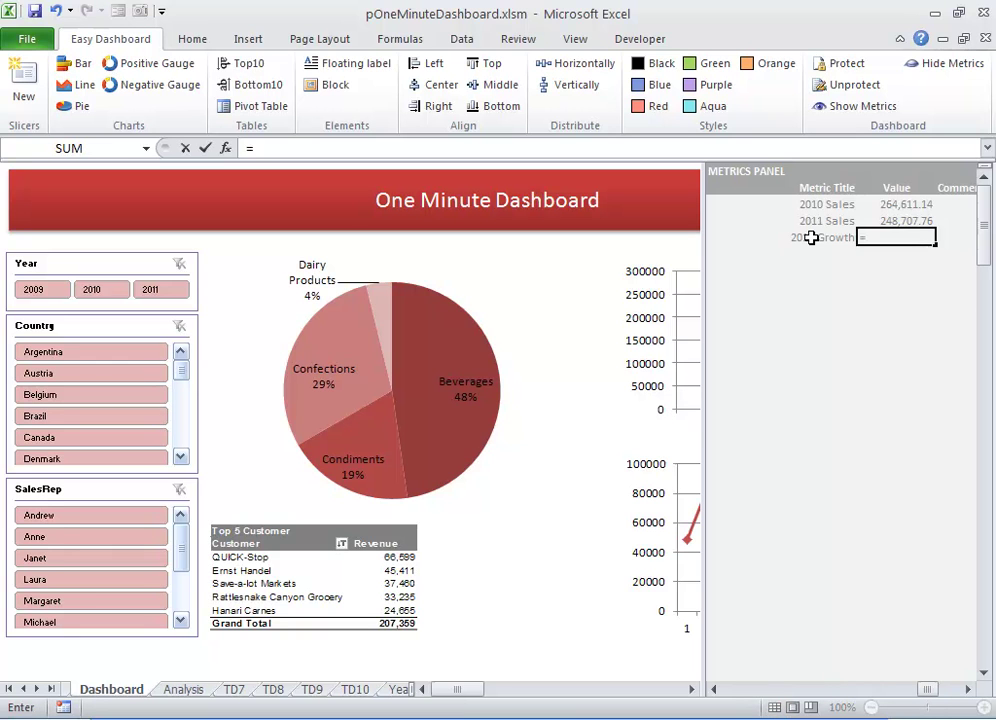
key(Up)
text(/)
key(Up)
key(Up)
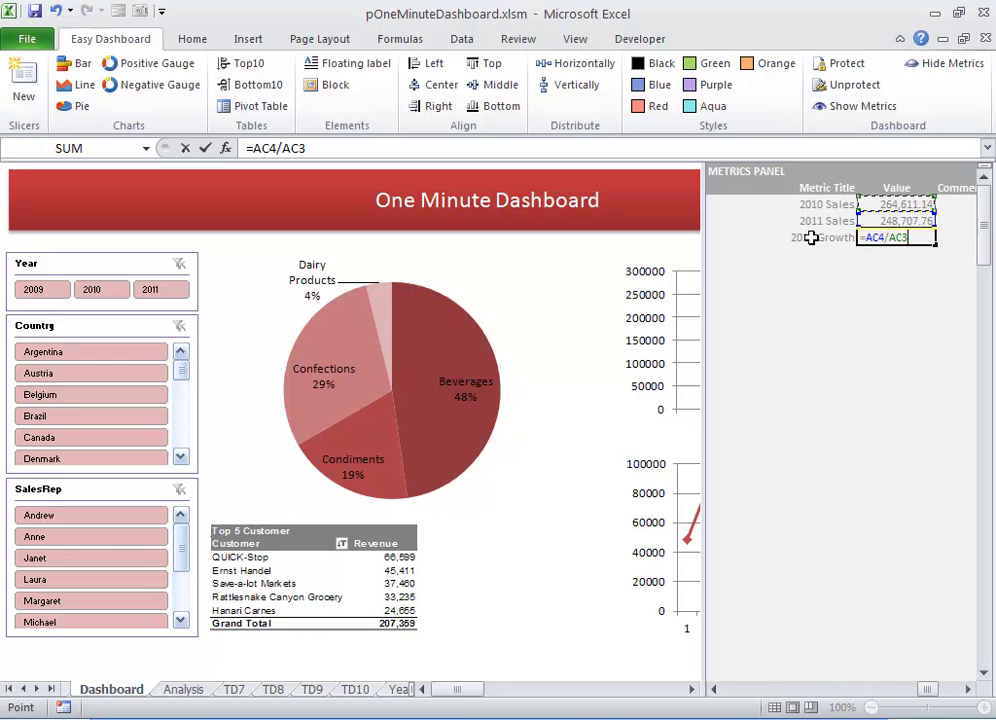
key(Return)
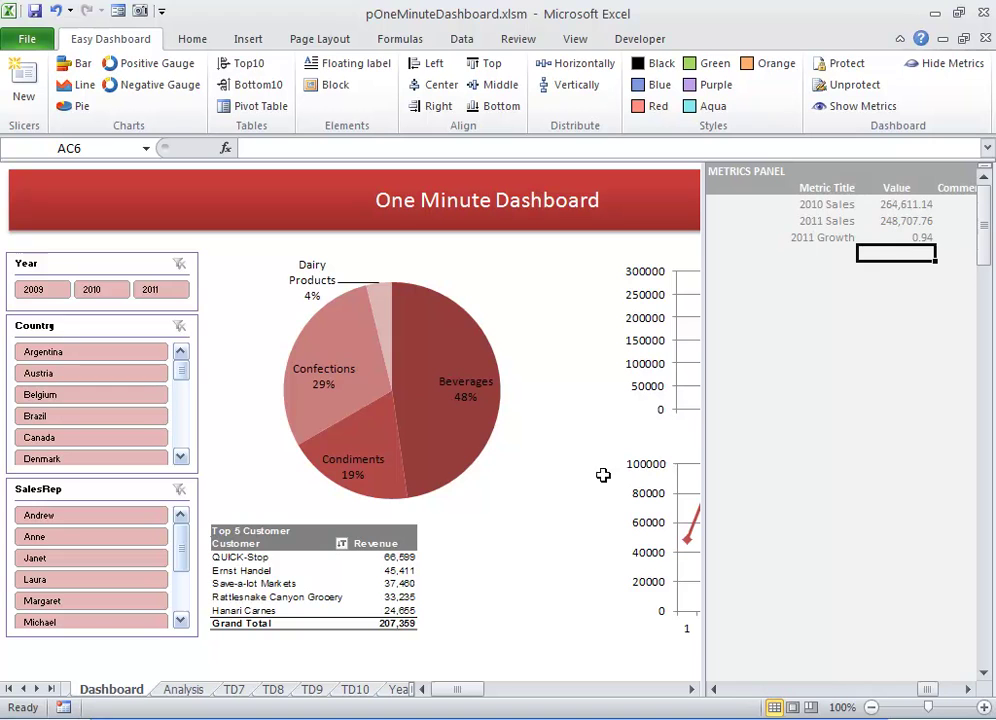
click(467, 518)
Add a Positive Gauge for the 2011 Growth metric with Red 90, Orange 20, Green 90
click(466, 544)
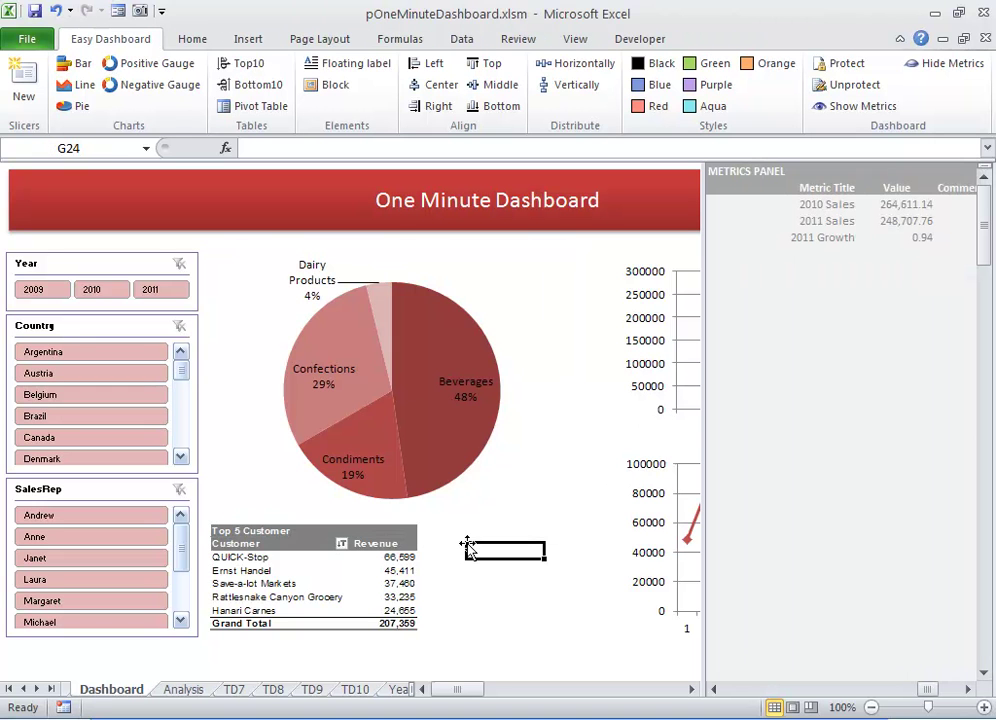
click(130, 66)
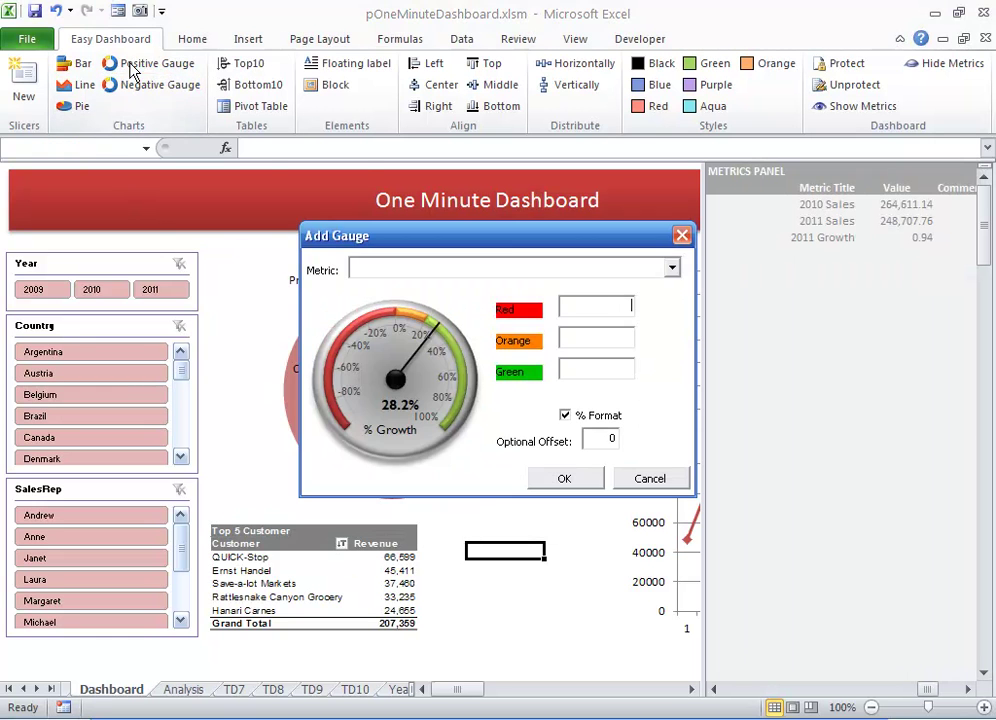
click(672, 269)
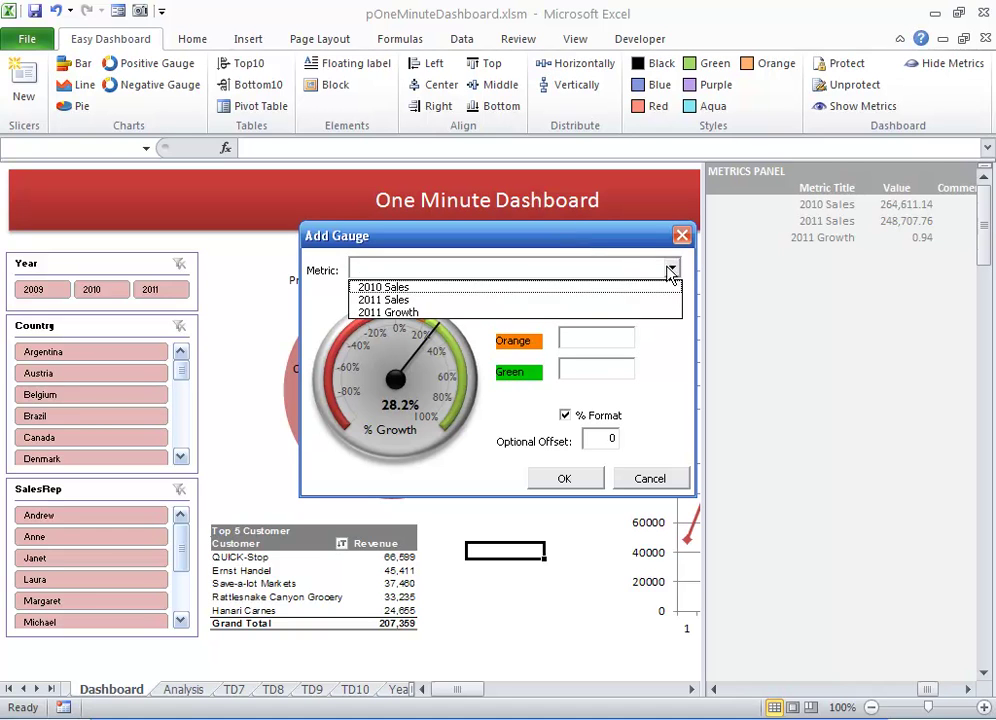
click(569, 314)
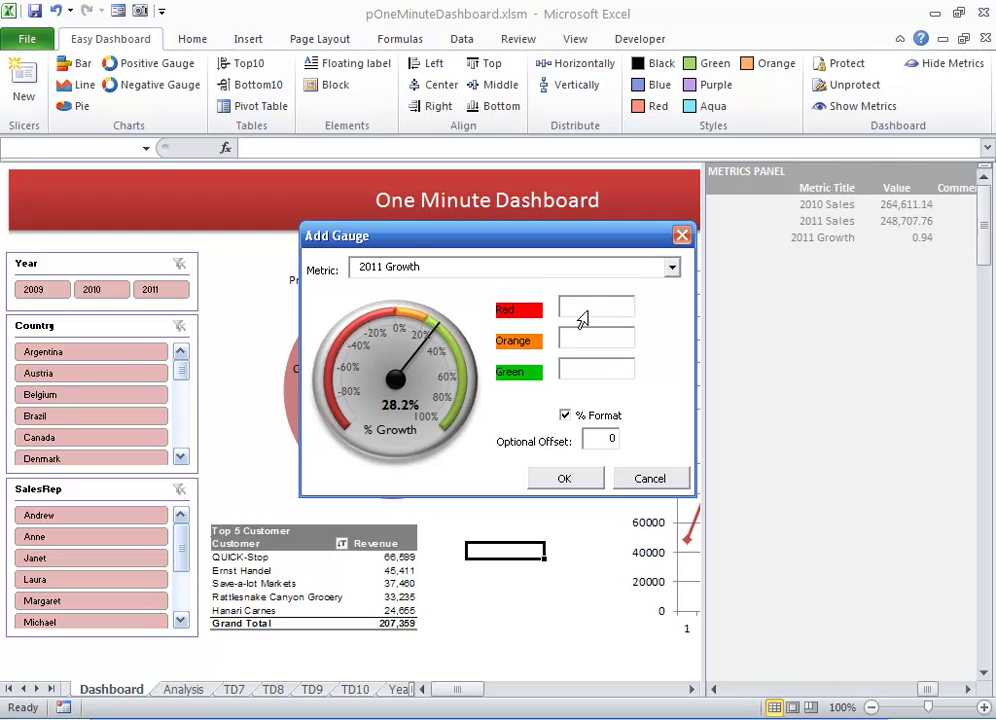
text(90)
key(Tab)
text(2)
click(573, 479)
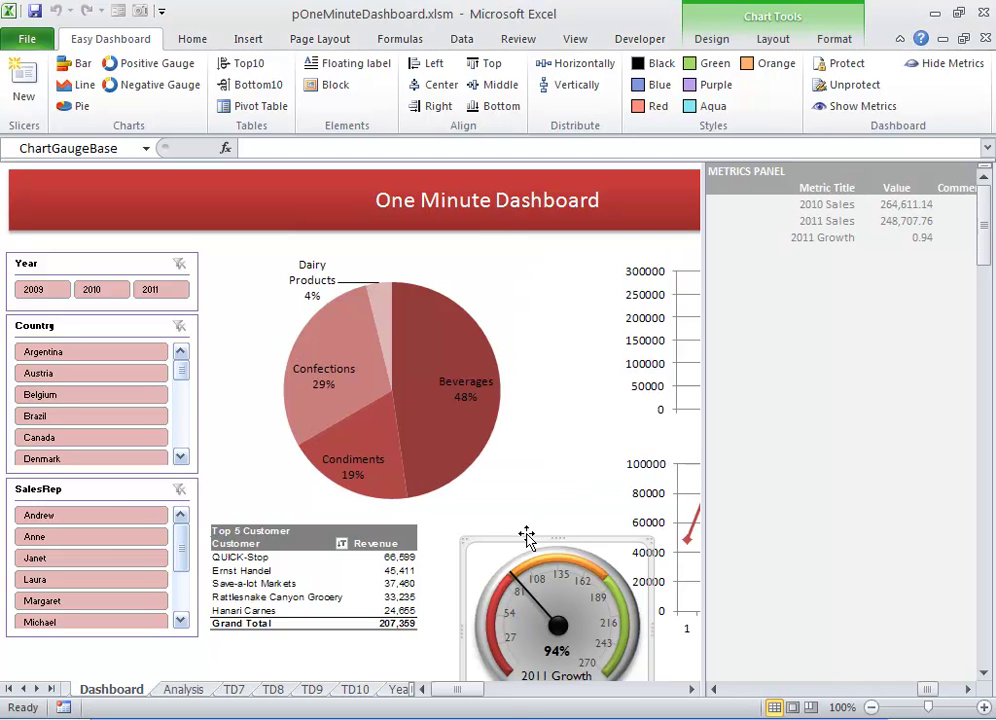
Move the gauge beside the top-5 table, hide the metrics panel, then save and close Excel
mouse_move(518, 473)
mouse_down()
mouse_move(502, 511)
mouse_move(500, 492)
mouse_up()
click(940, 66)
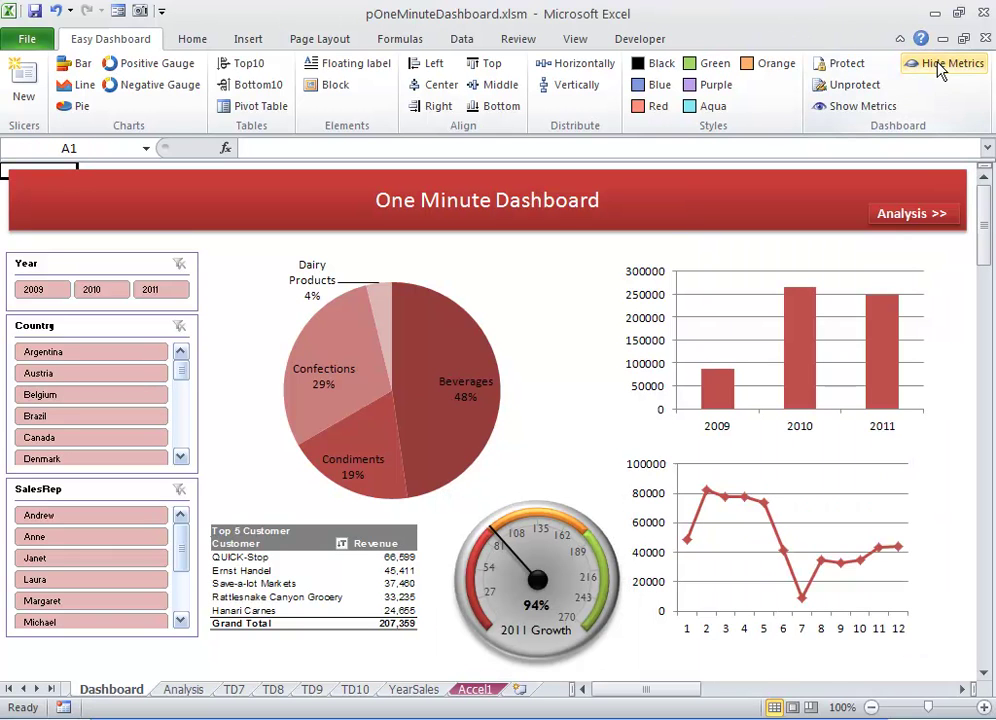
click(38, 13)
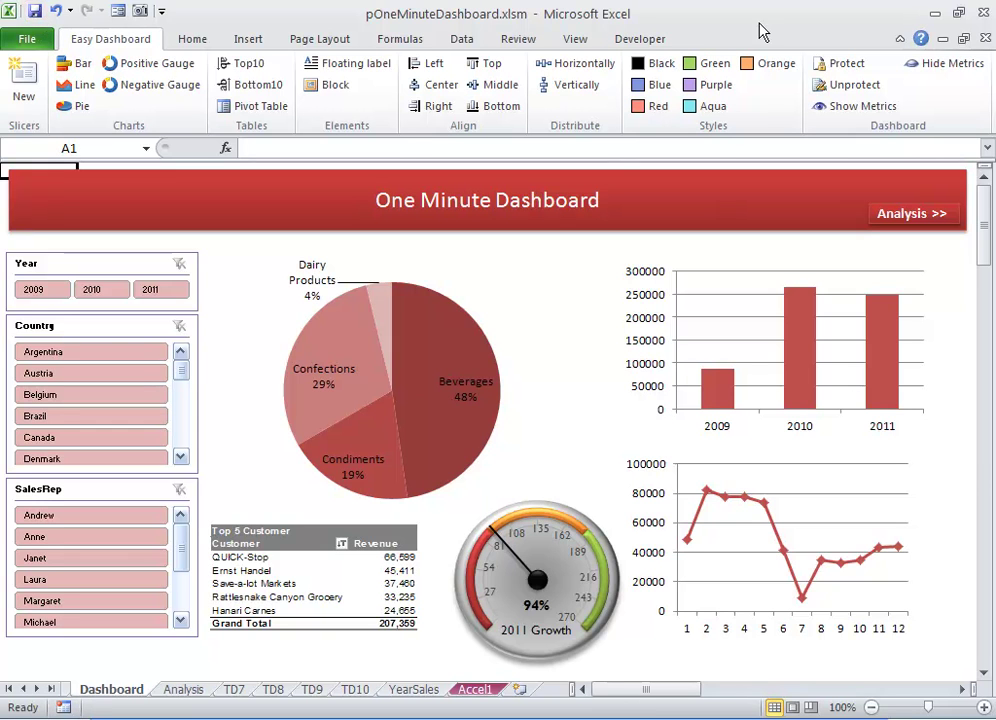
click(980, 13)
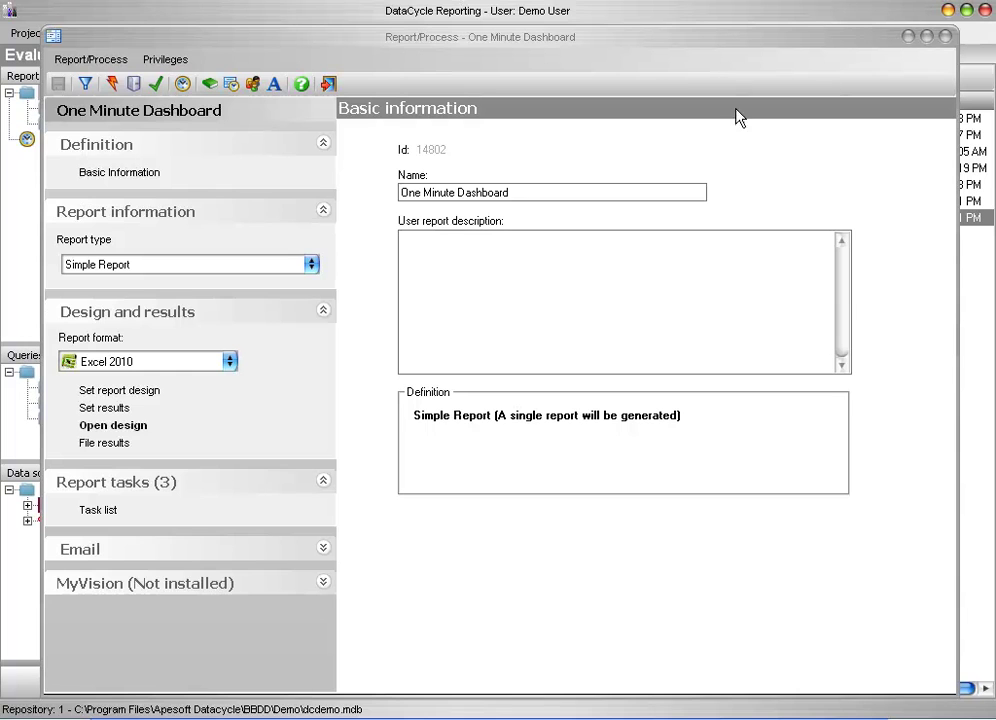
Execute the One Minute Dashboard report and open the generated OneMinuteDashboard.xlsm
click(113, 85)
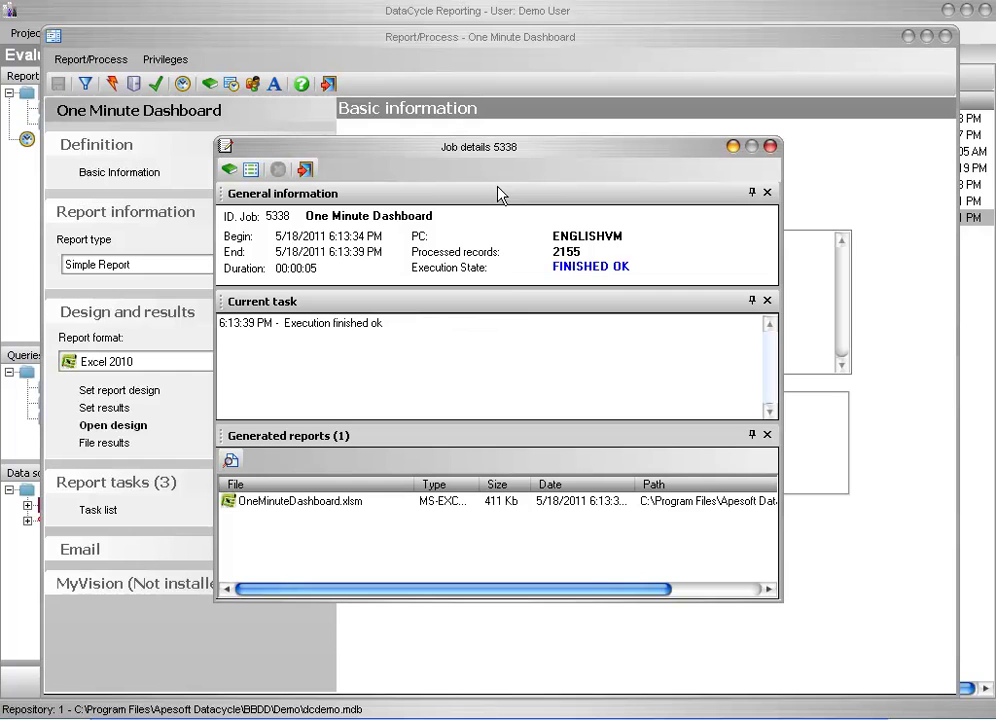
double_click(322, 503)
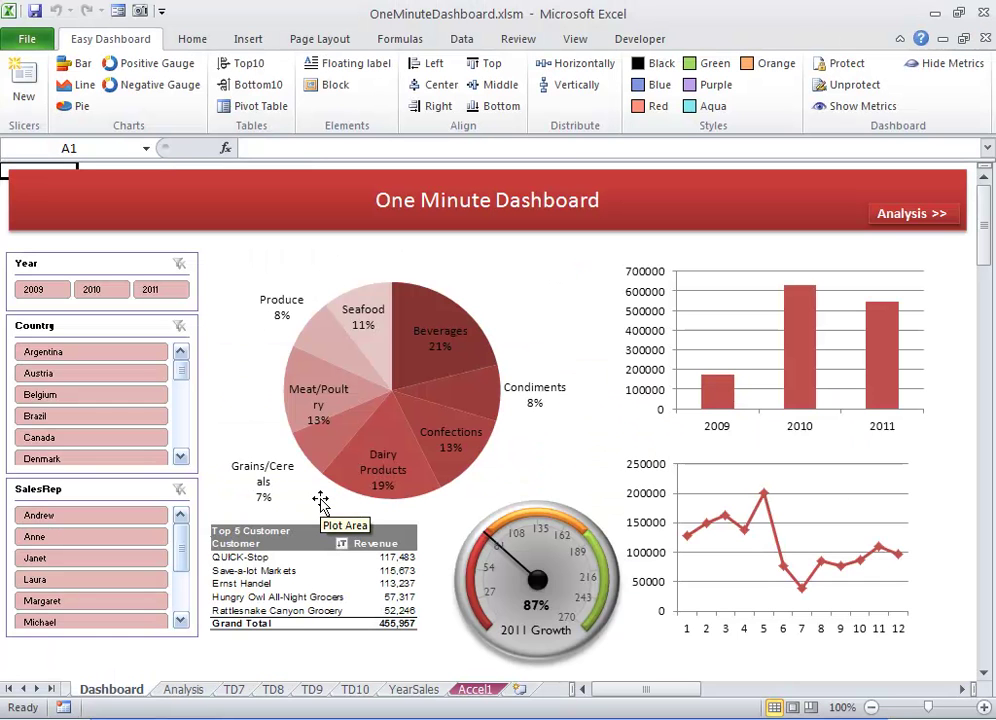
Filter the Country slicer through Austria and Belgium, ending on Brazil
click(113, 376)
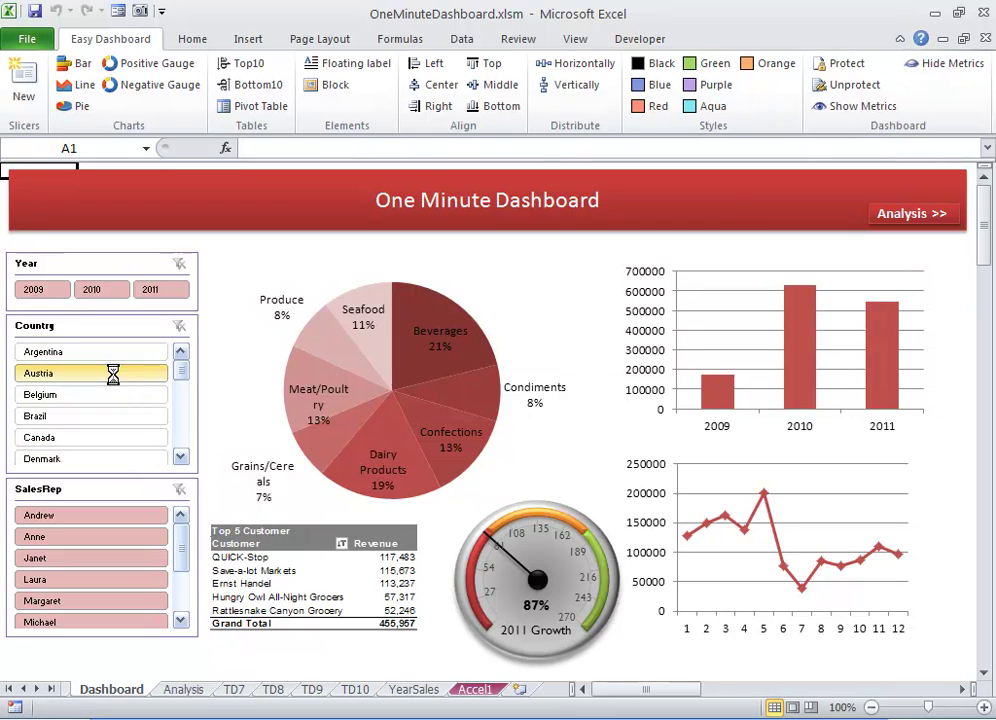
click(113, 398)
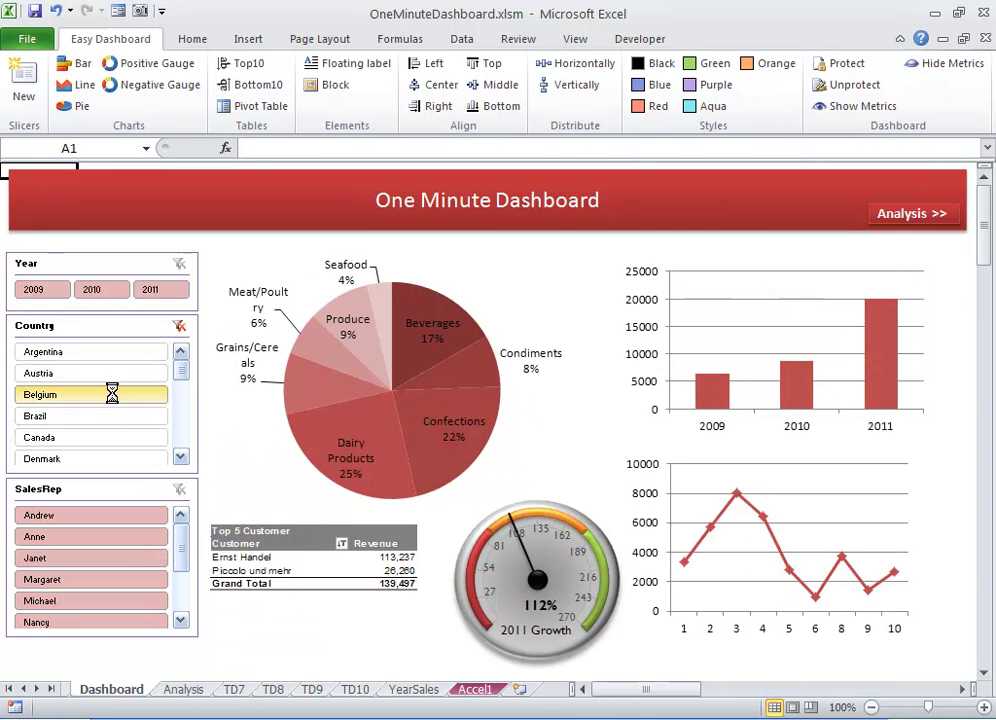
click(116, 416)
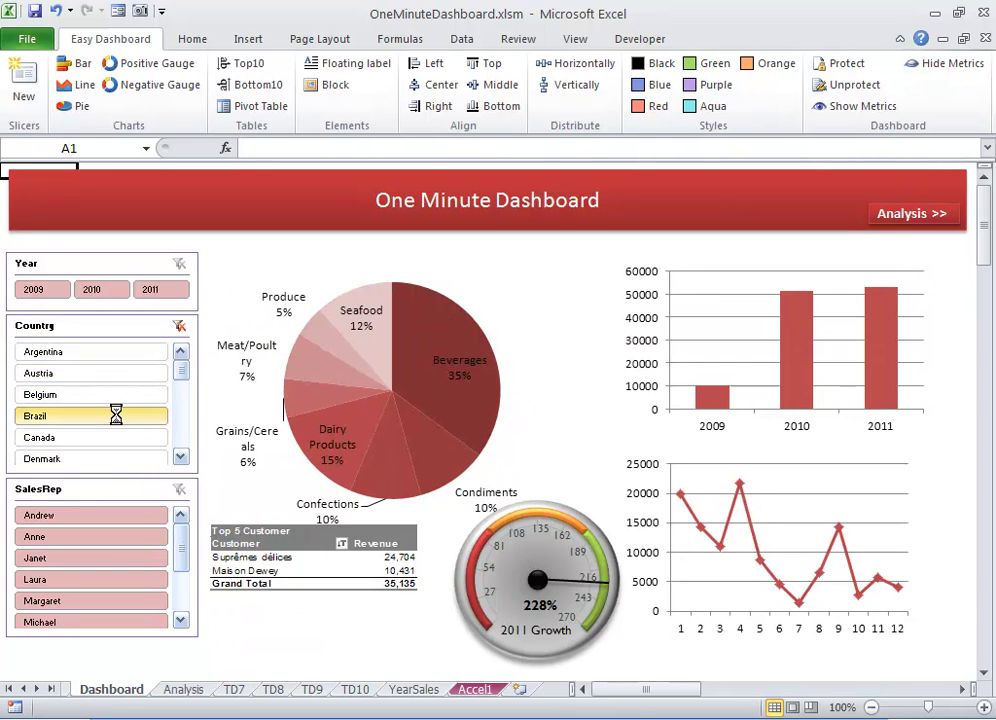
Narrow the dashboard to a single sales rep via the SalesRep slicer
click(113, 548)
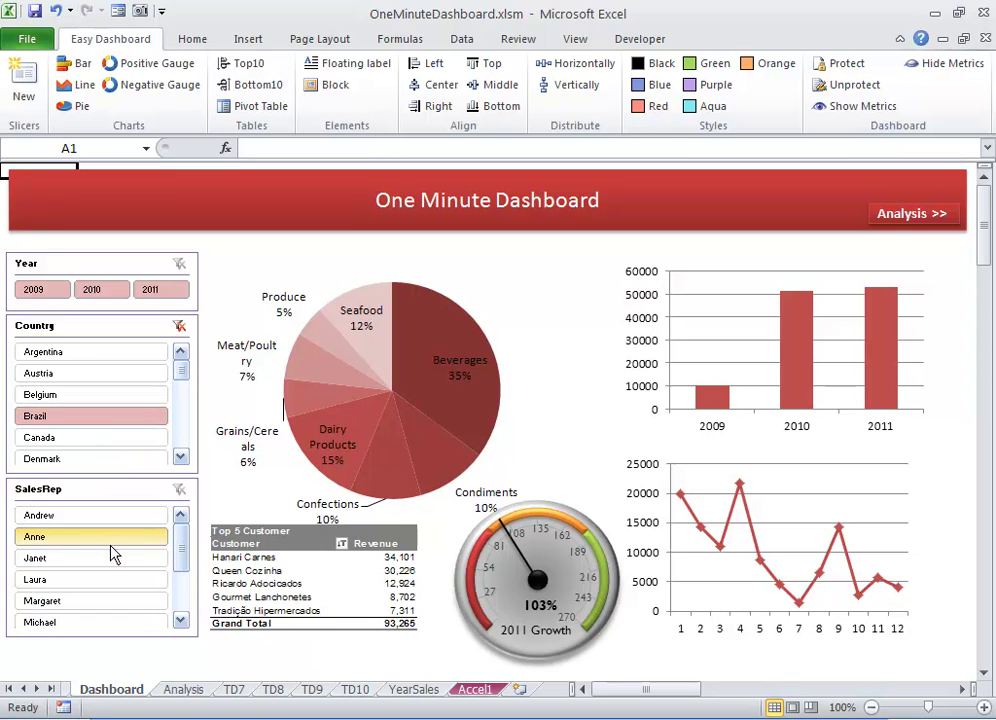
click(106, 560)
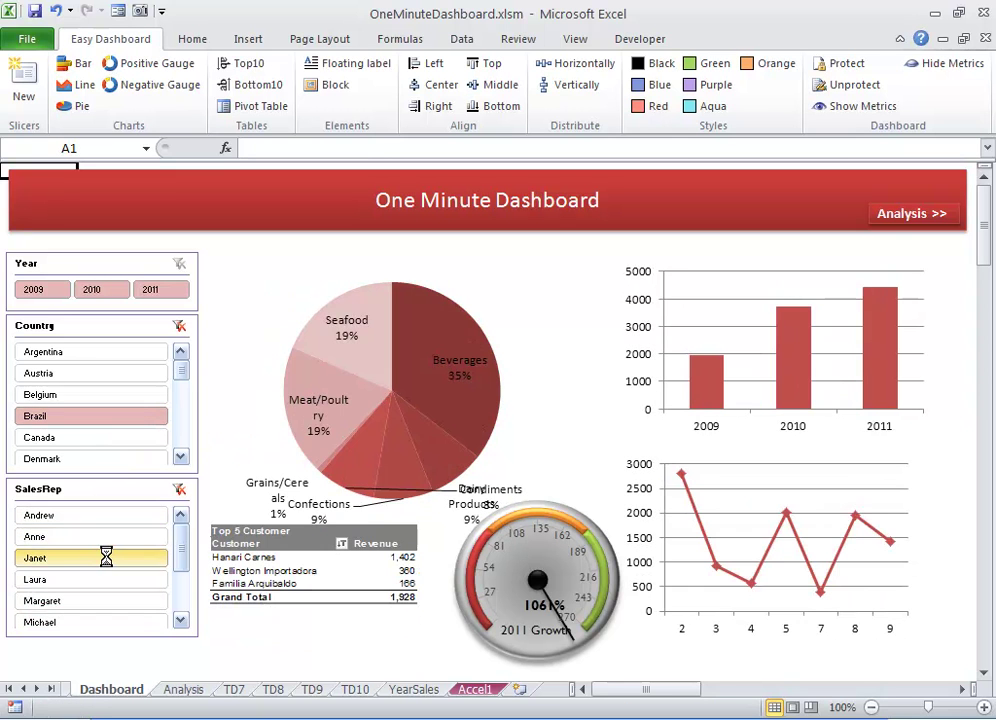
click(108, 579)
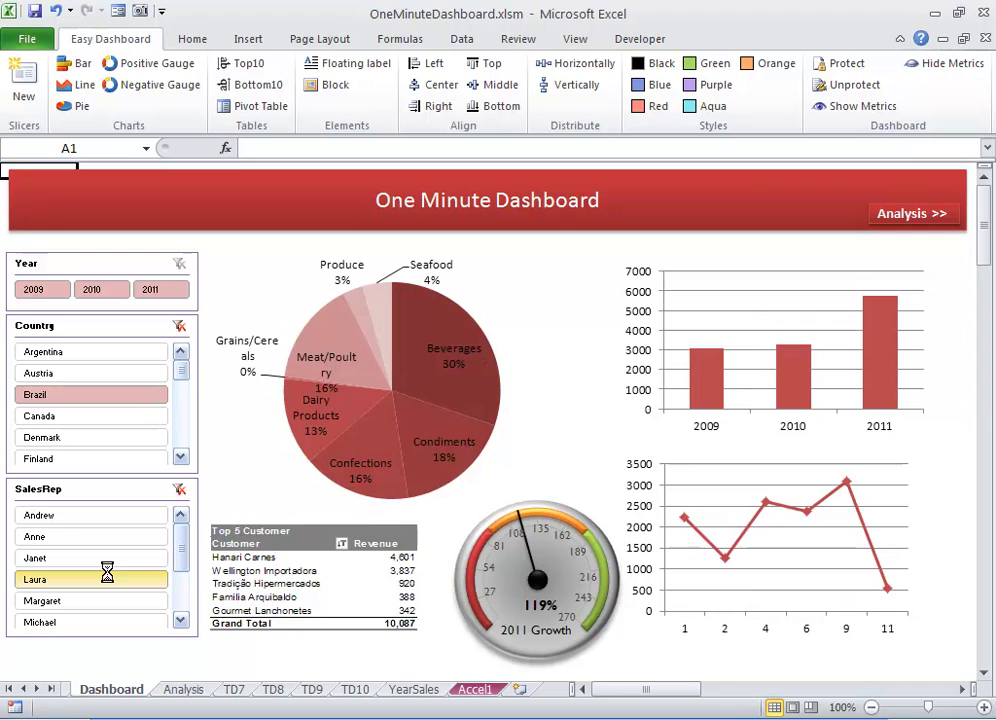